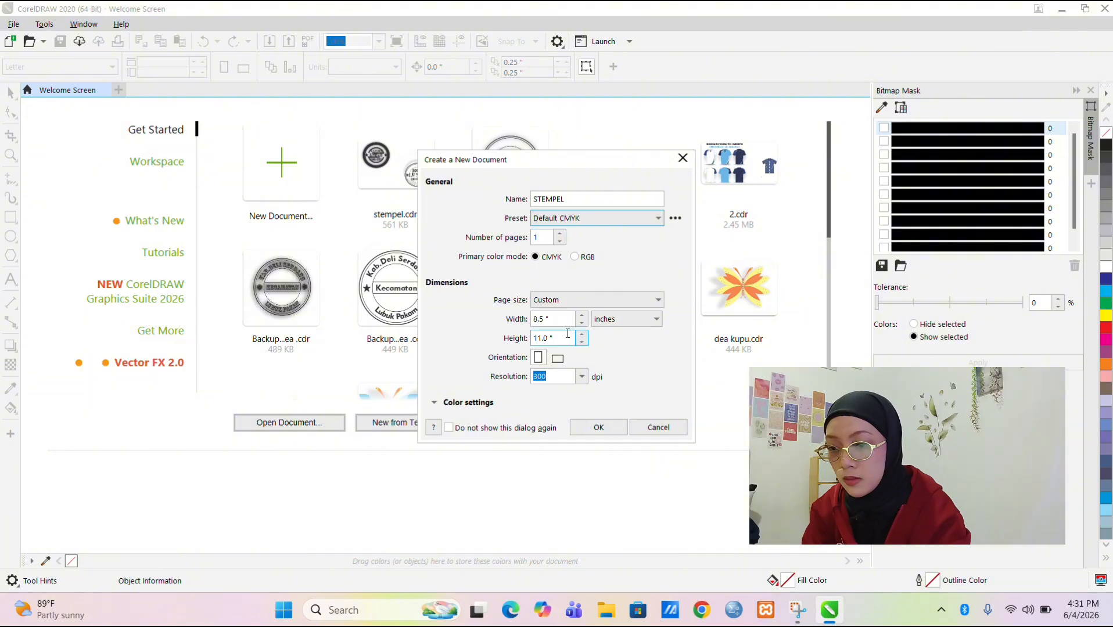
# - Set the new document's page size to A4 in landscape orientation and create it
pyautogui.click(591, 302)
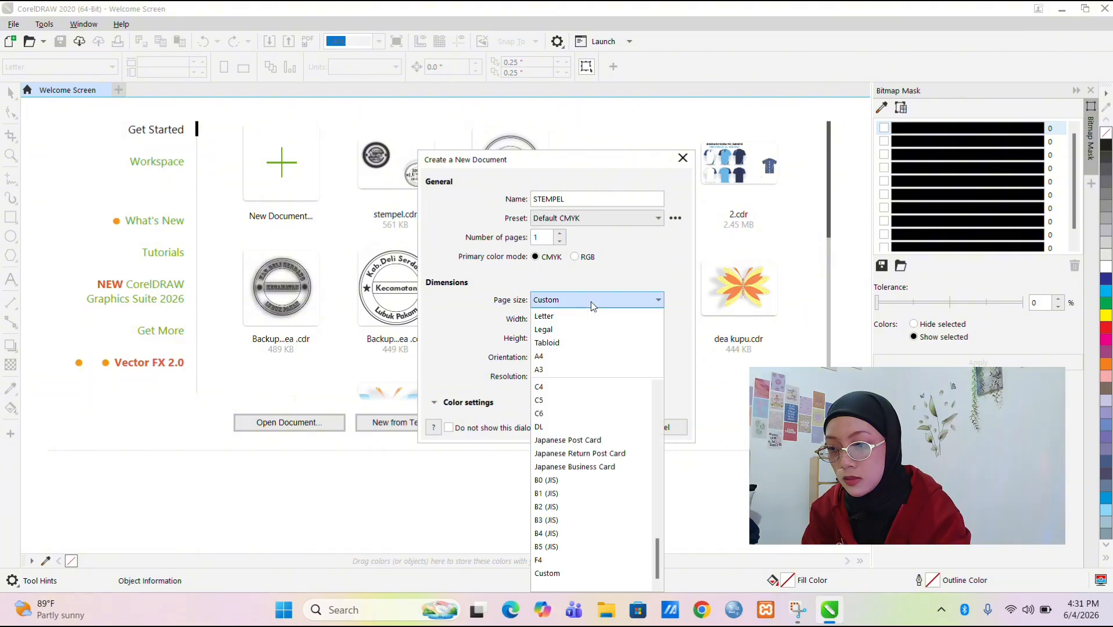
pyautogui.click(572, 356)
pyautogui.click(557, 358)
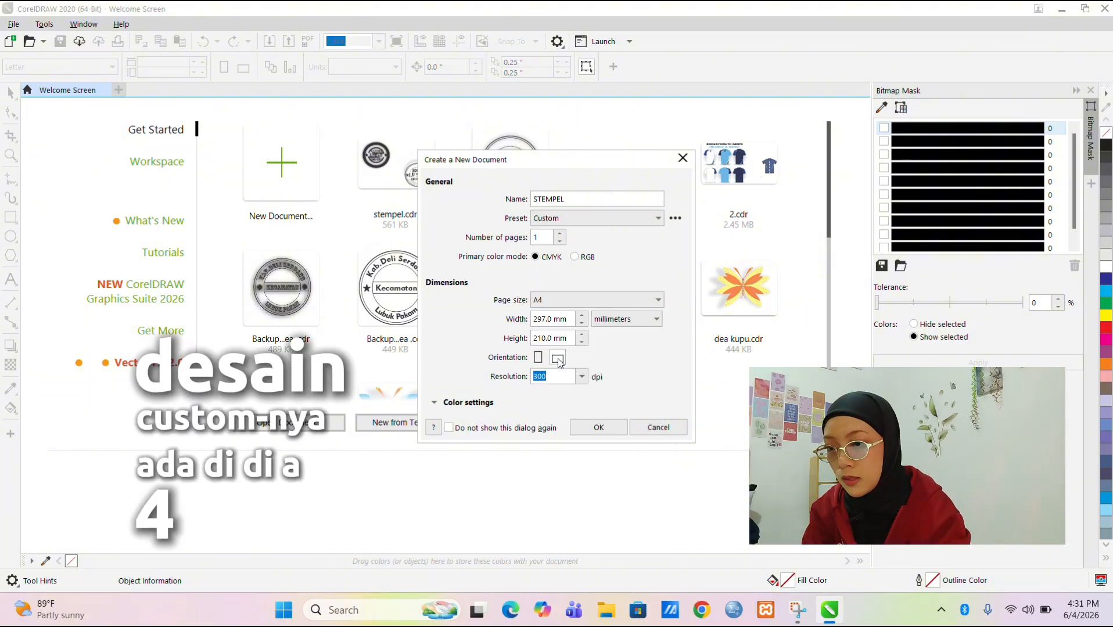
pyautogui.click(588, 427)
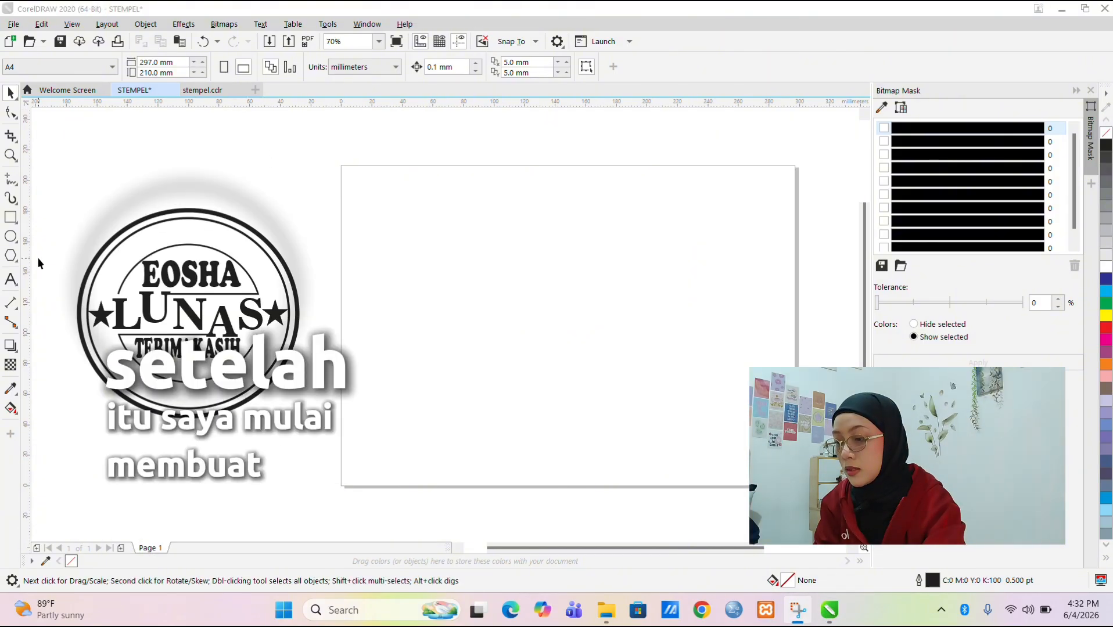
# - Draw a circle about 123 mm across and centre it on the page
pyautogui.click(10, 237)
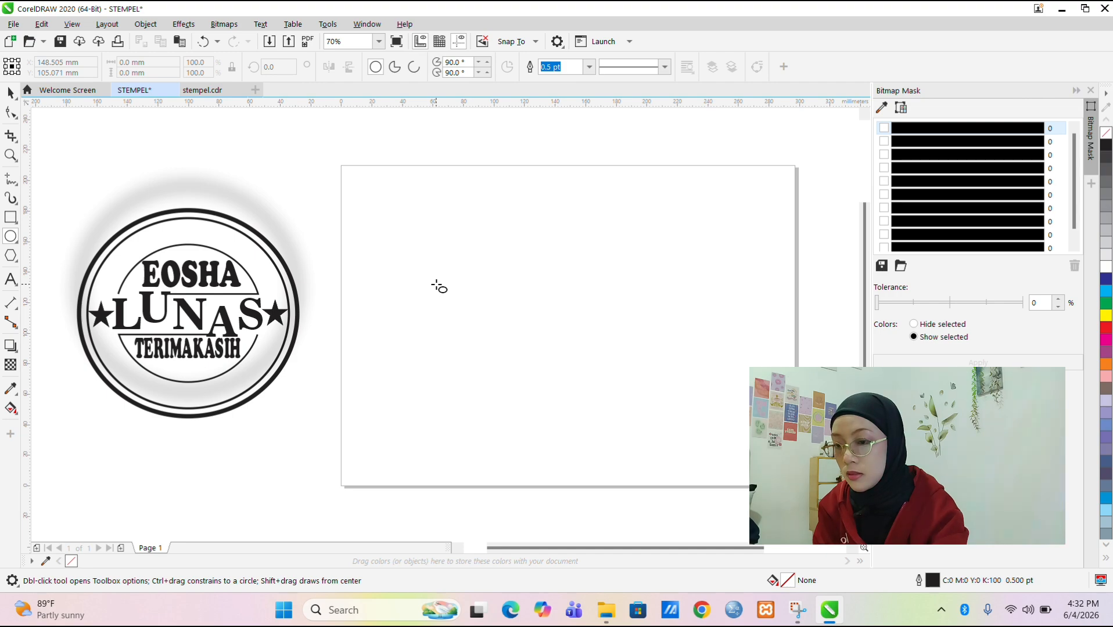
pyautogui.moveTo(435, 284); pyautogui.dragTo(623, 471)
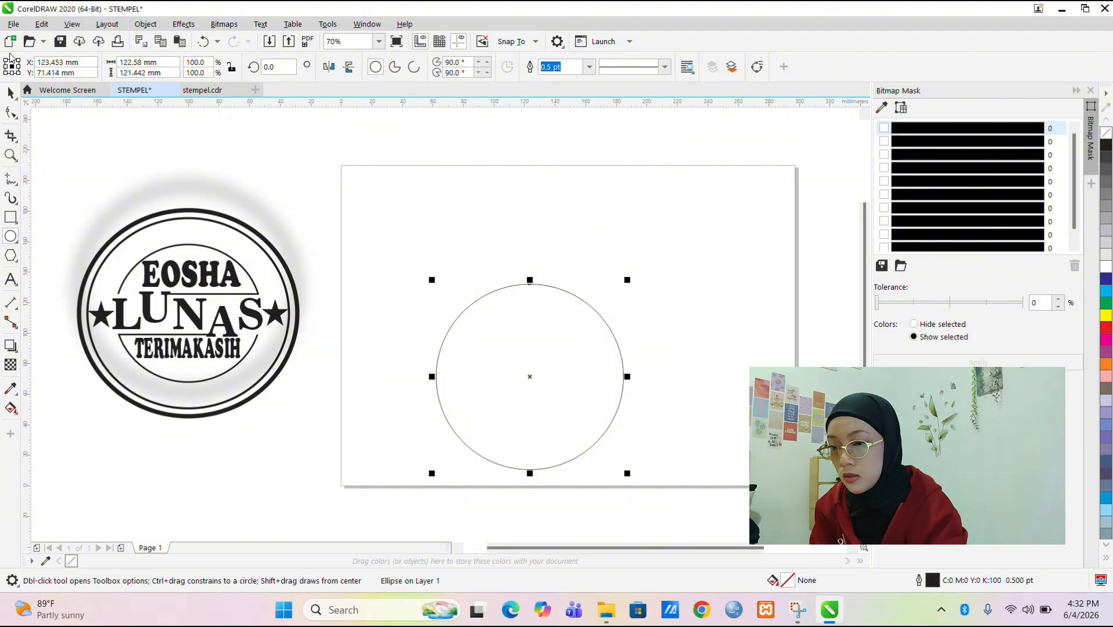
pyautogui.click(10, 93)
pyautogui.moveTo(553, 300); pyautogui.dragTo(572, 226)
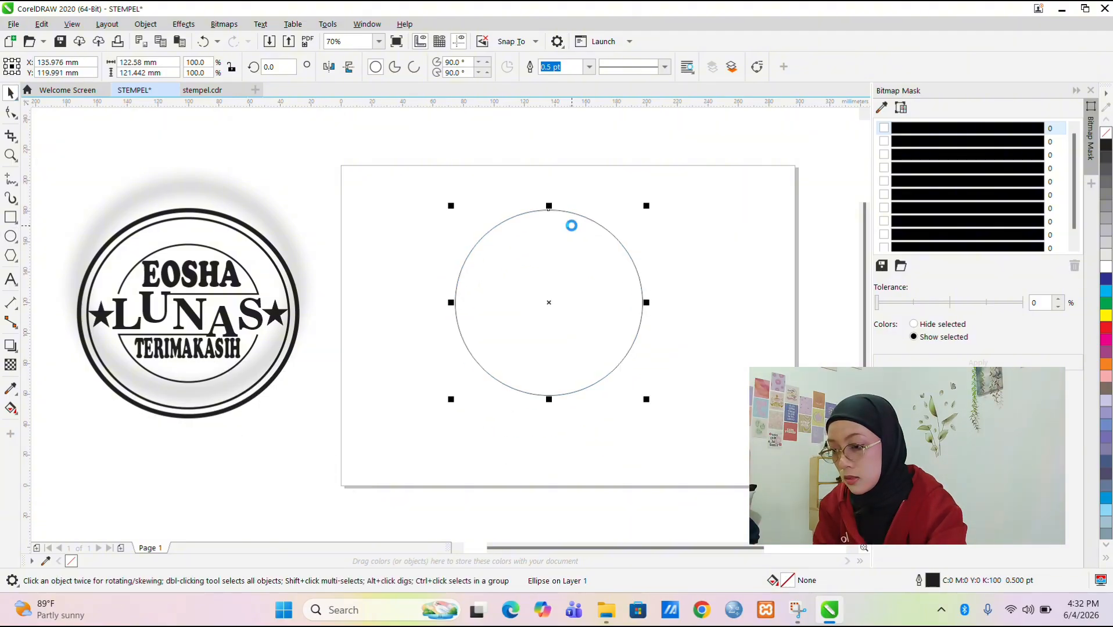
pyautogui.press('p')
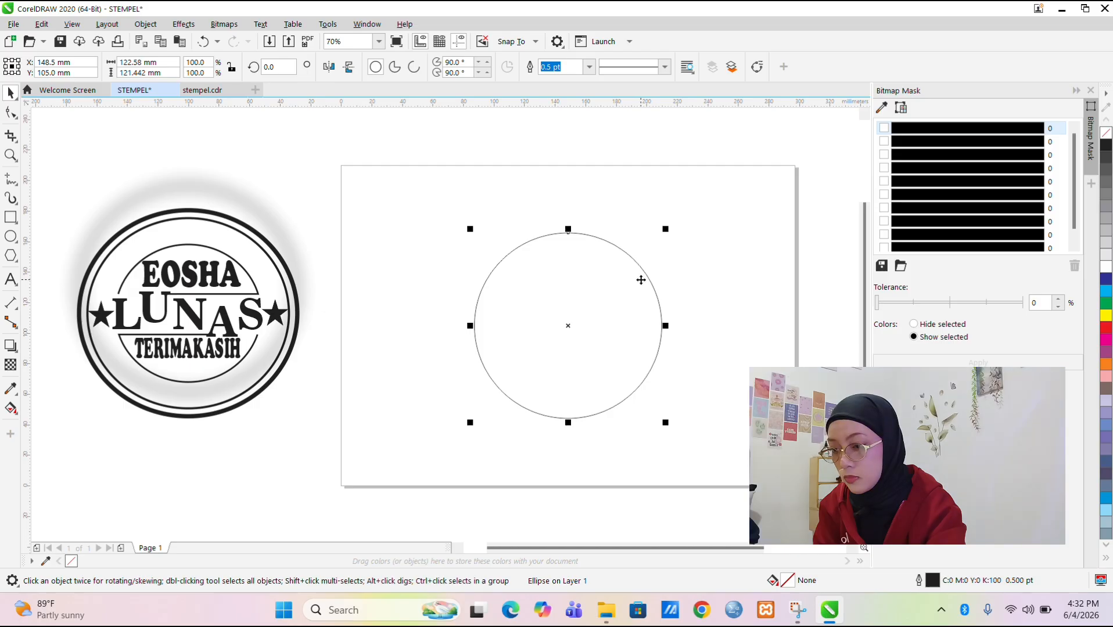
# - Duplicate the circle, shrink the copy to about 113 mm across, and centre it inside the original as an inner ring
pyautogui.moveTo(644, 280); pyautogui.dragTo(750, 281)
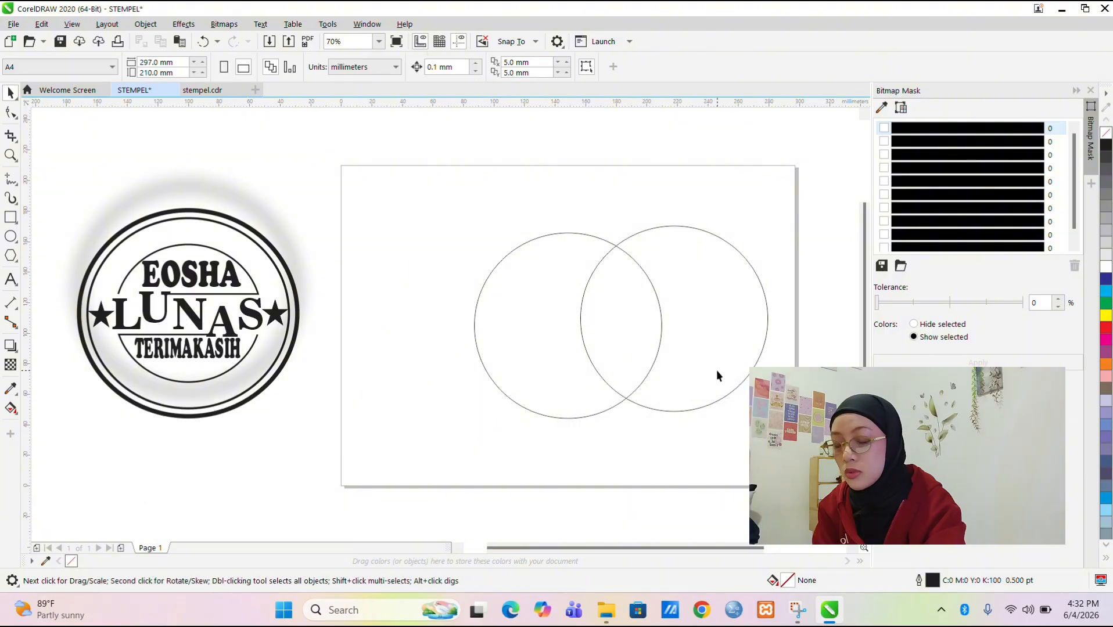
pyautogui.click(735, 395)
pyautogui.moveTo(771, 415)
pyautogui.mouseDown()
pyautogui.moveTo(745, 392)
pyautogui.moveTo(765, 413)
pyautogui.mouseUp()
pyautogui.press('p')
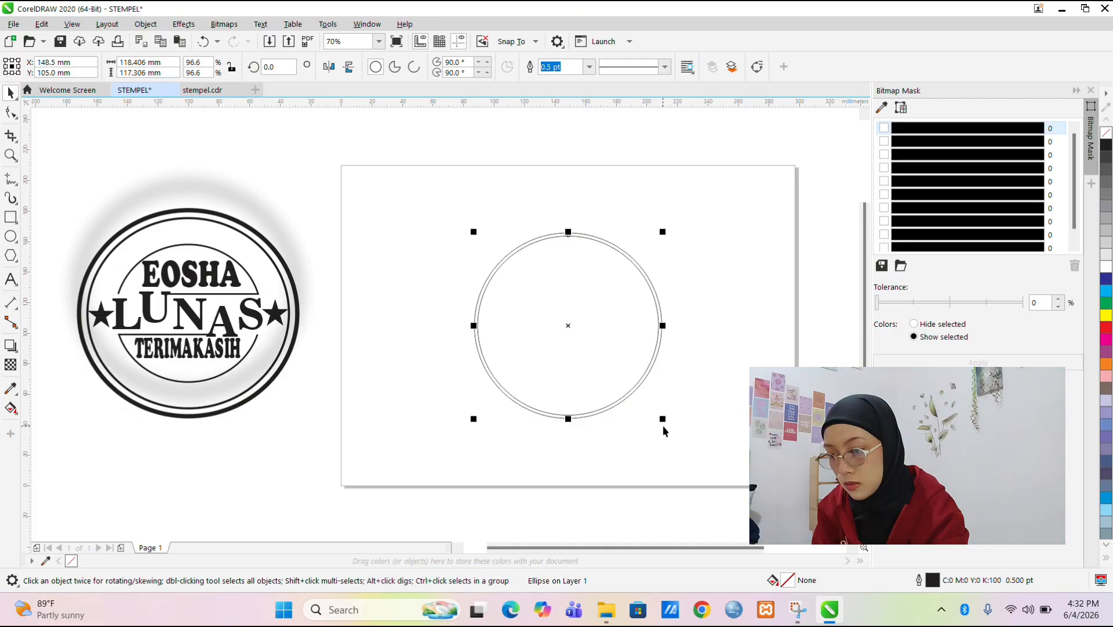
pyautogui.moveTo(662, 424); pyautogui.dragTo(647, 413)
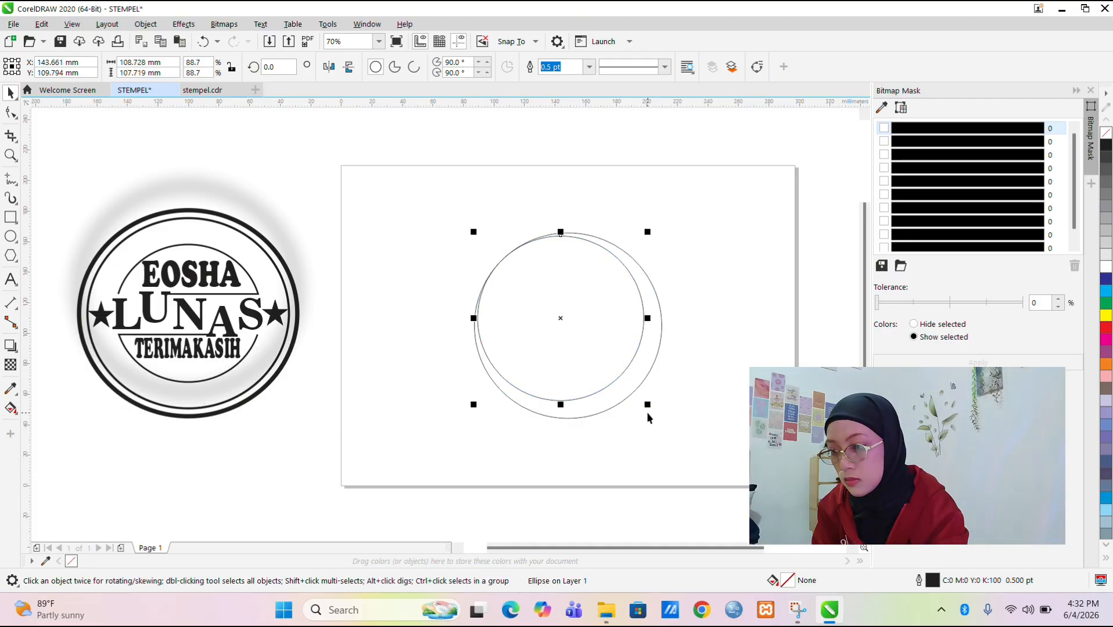
pyautogui.press('p')
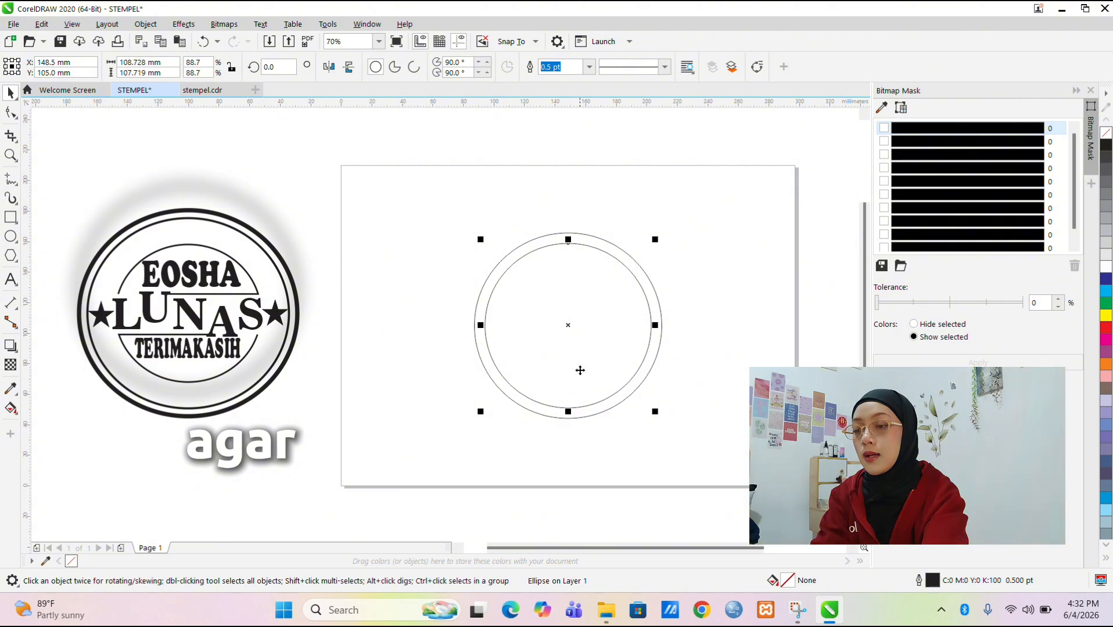
pyautogui.moveTo(658, 416); pyautogui.dragTo(666, 423)
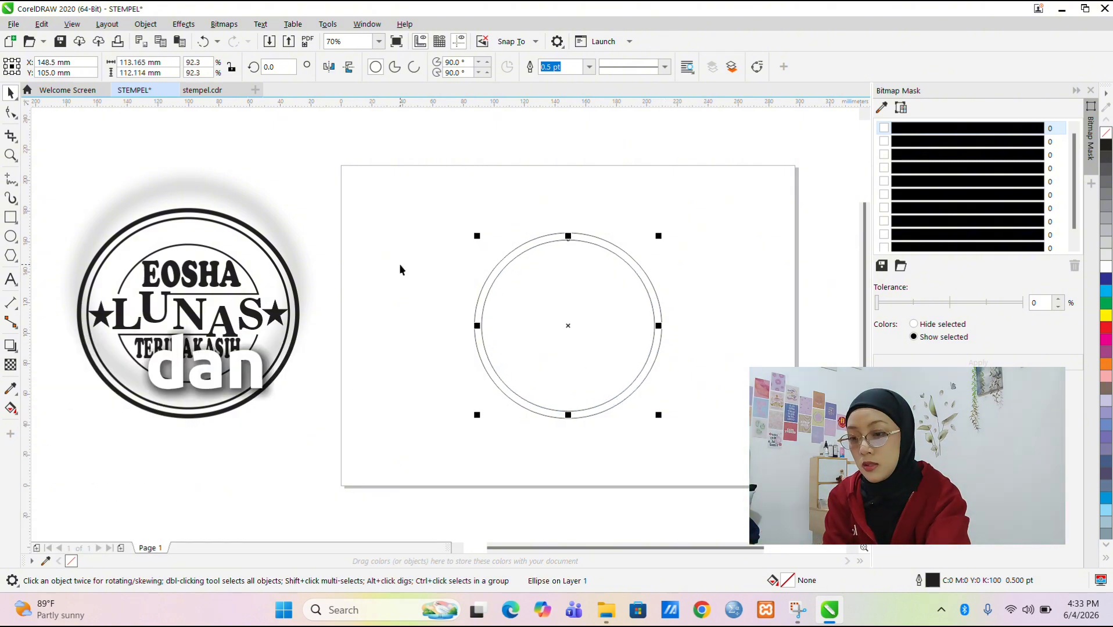
# - Duplicate the inner ring, shrink the copy to about 89 mm across, and place it over the page's lower-left corner
pyautogui.click(401, 264)
pyautogui.click(542, 283)
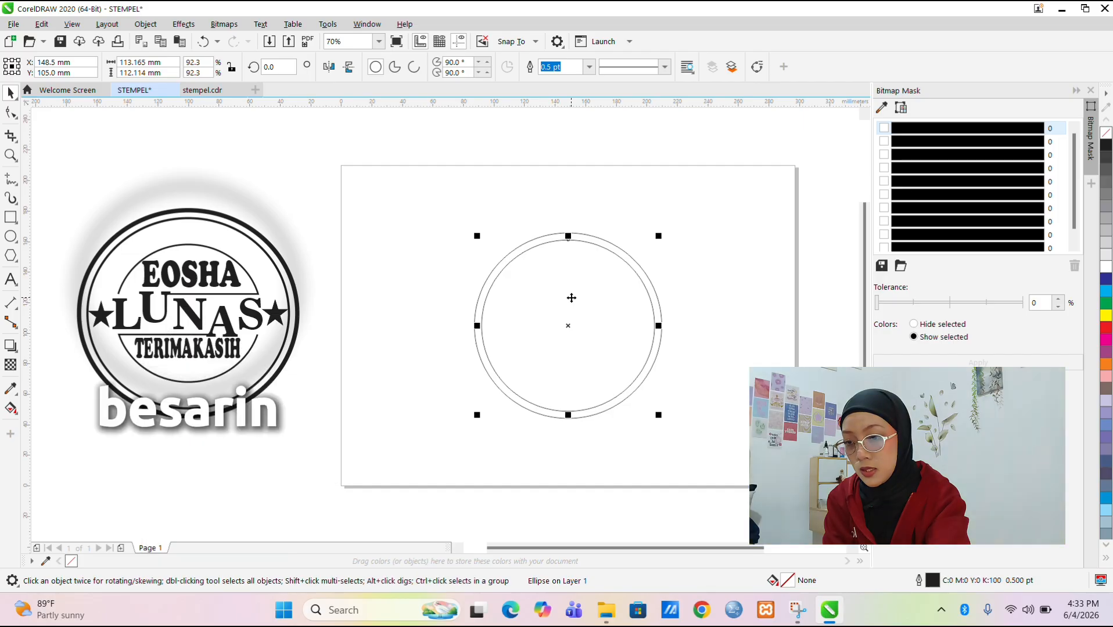
pyautogui.moveTo(572, 298); pyautogui.dragTo(637, 363)
pyautogui.click(668, 388)
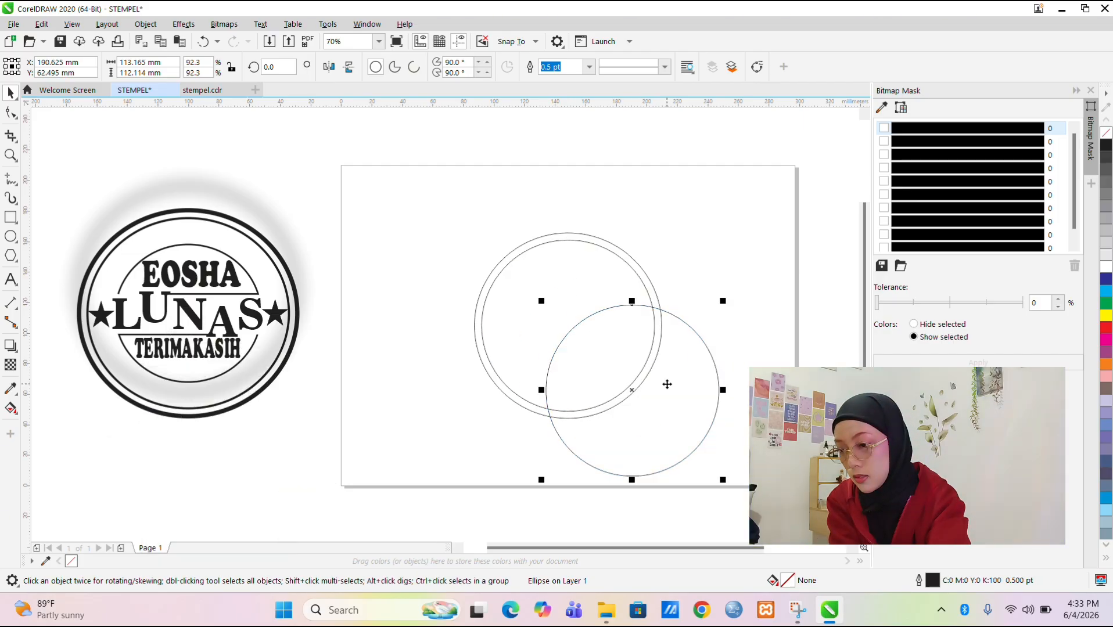
pyautogui.moveTo(723, 477); pyautogui.dragTo(687, 445)
pyautogui.moveTo(652, 413); pyautogui.dragTo(423, 482)
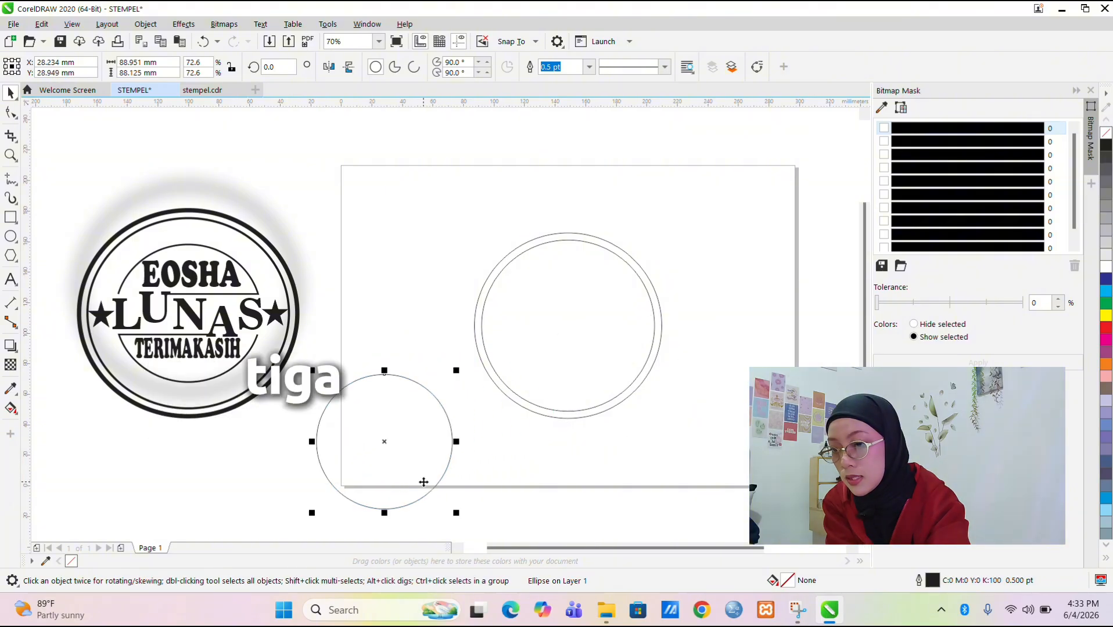
# - Draw a horizontal rectangle about 154 × 19 mm across the middle of the small circle
pyautogui.click(10, 217)
pyautogui.moveTo(254, 427); pyautogui.dragTo(489, 456)
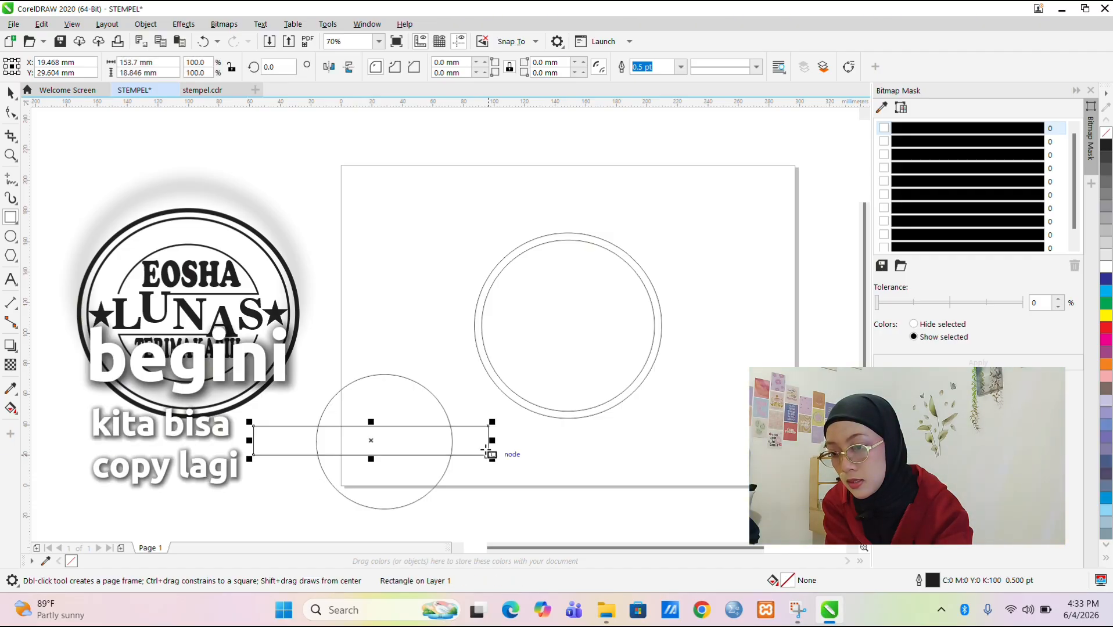
pyautogui.press('space')
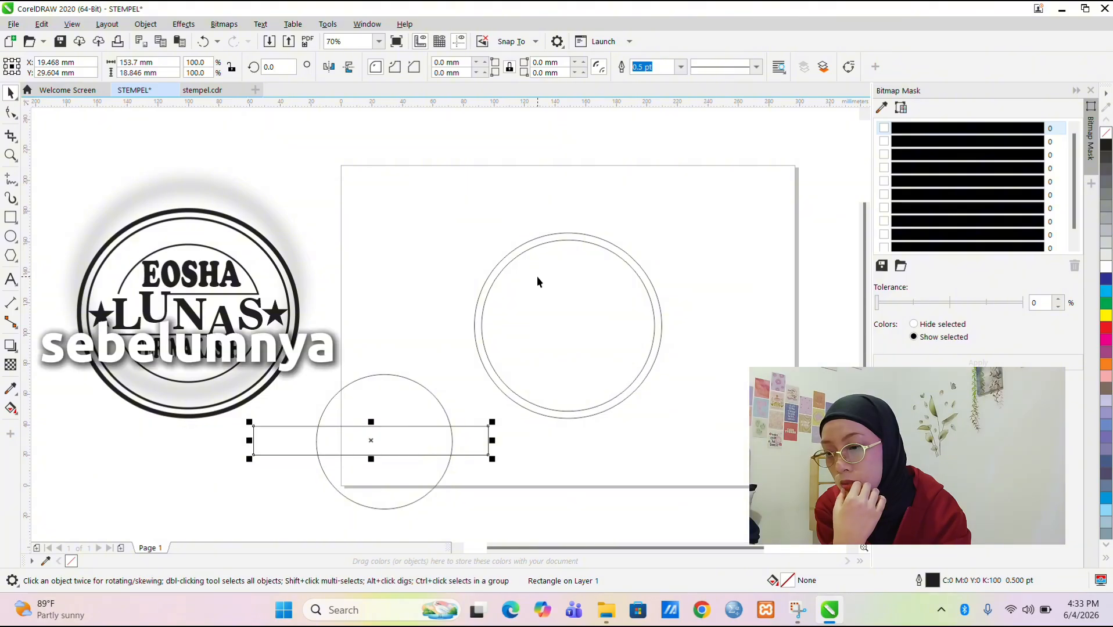
# - Move the two large rings aside to the page's lower-right corner and centre the small circle and rectangle on the page
pyautogui.moveTo(537, 276); pyautogui.dragTo(772, 381)
pyautogui.click(424, 420)
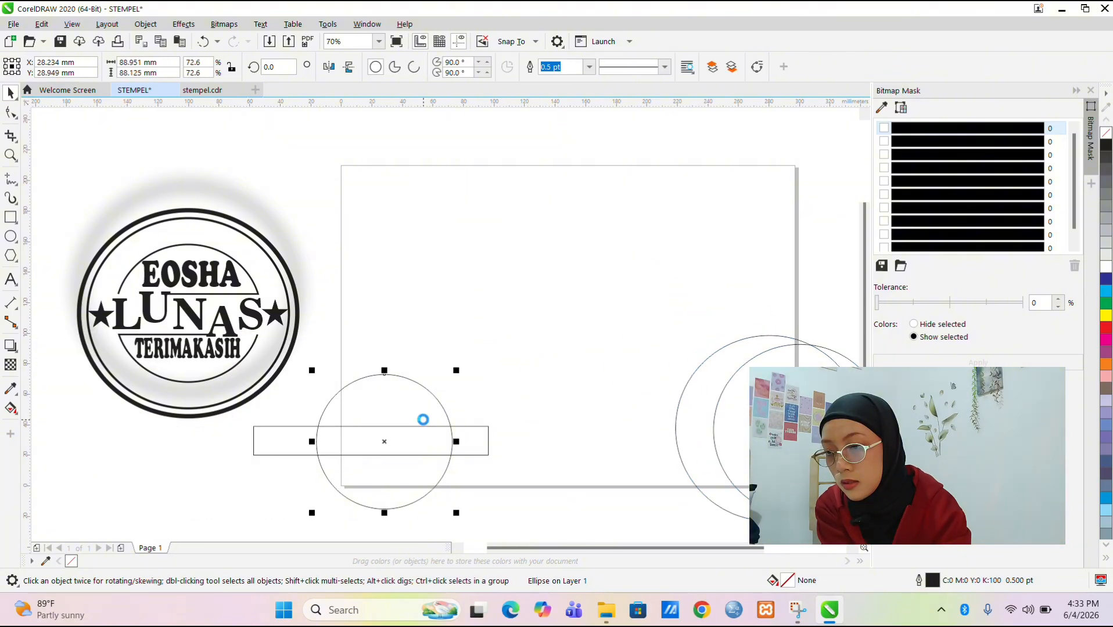
pyautogui.press('p')
pyautogui.press('Escape')
pyautogui.click(420, 437)
pyautogui.press('p')
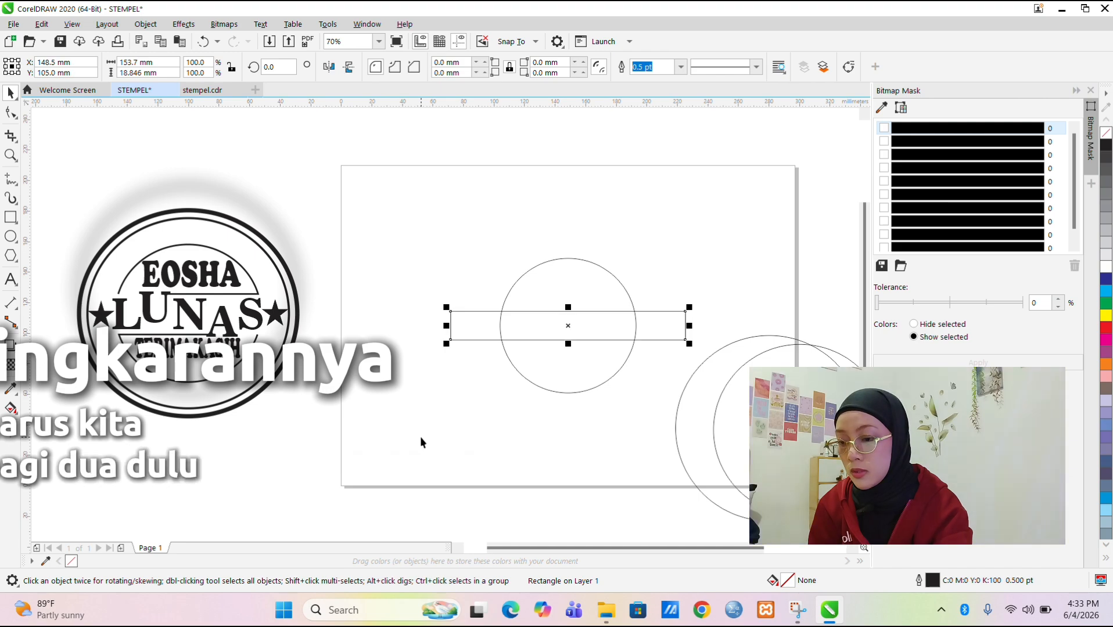
# - Try subtracting the rectangle from the small circle behind it and centring both large rings around the split halves
pyautogui.moveTo(362, 200); pyautogui.dragTo(741, 487)
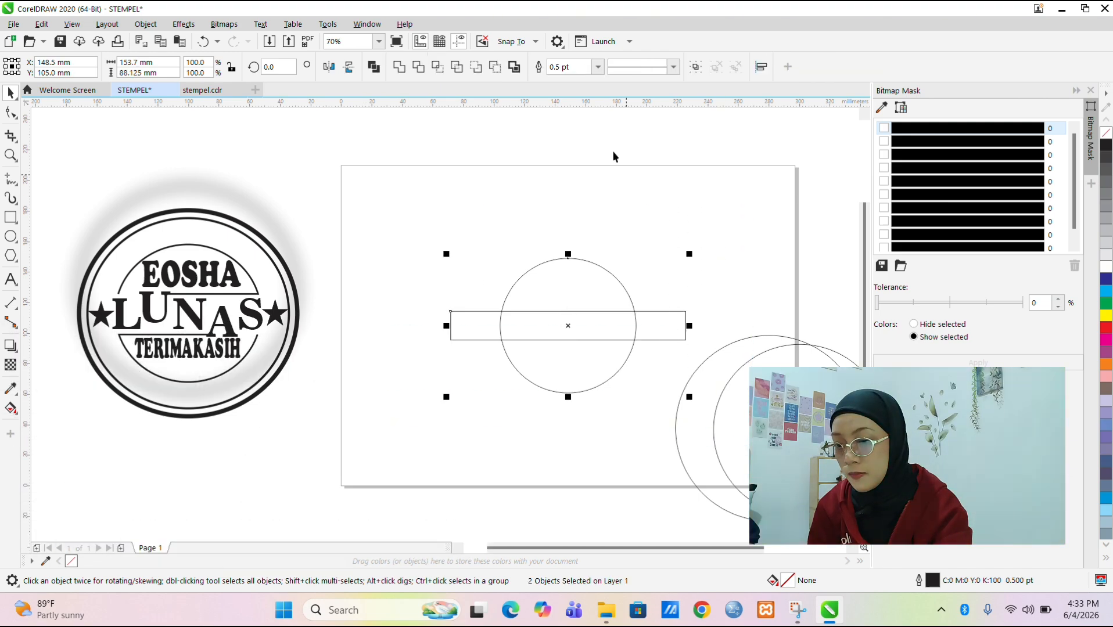
pyautogui.click(494, 67)
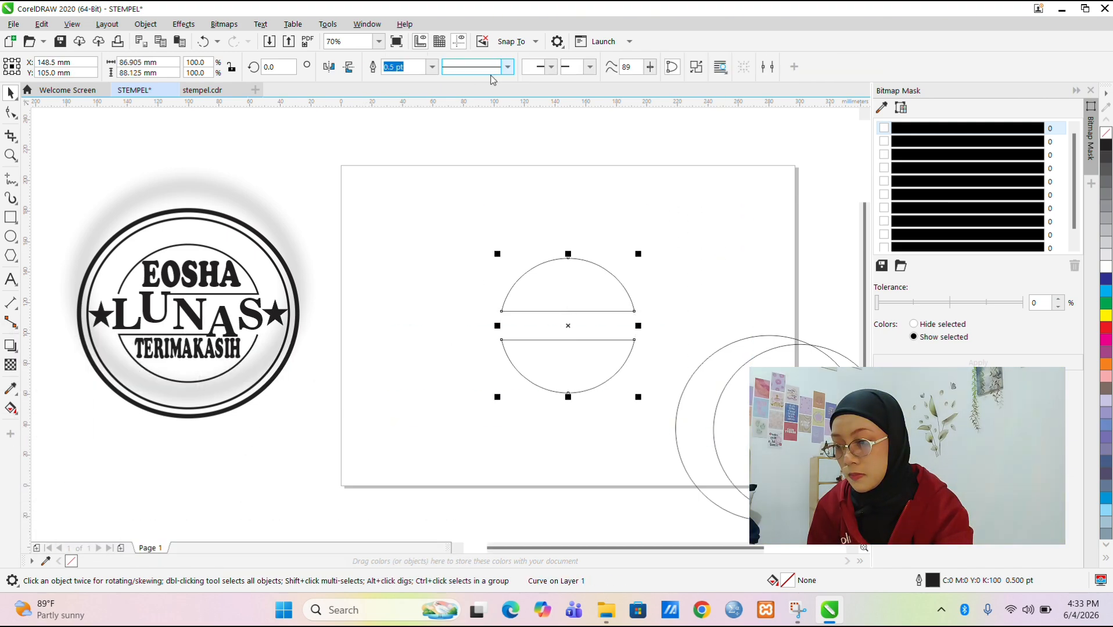
pyautogui.click(732, 413)
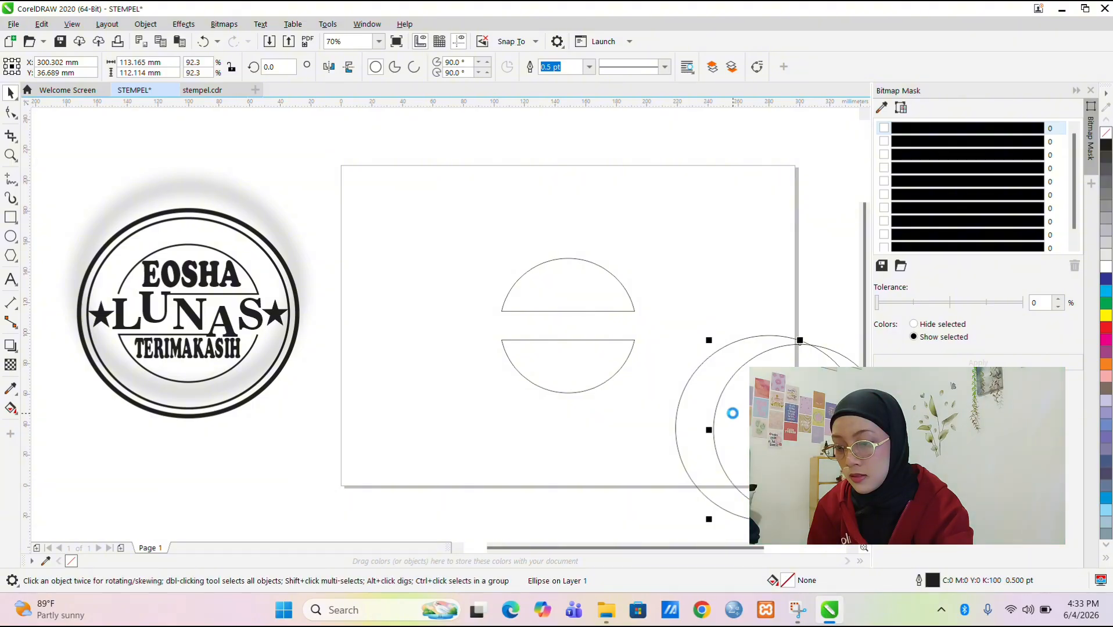
pyautogui.press('p')
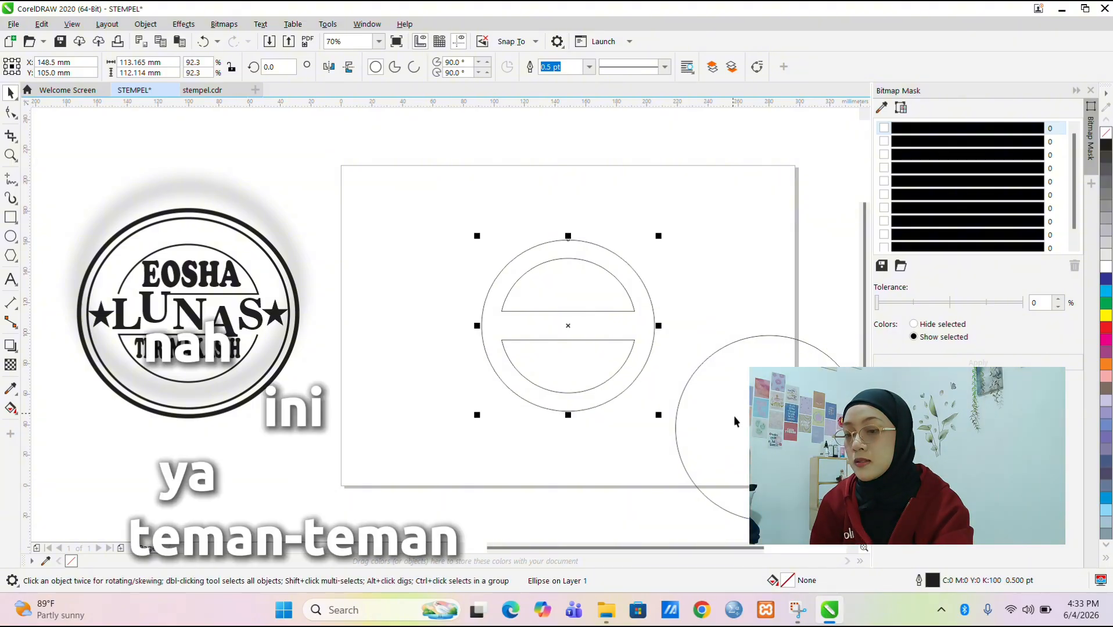
pyautogui.click(743, 430)
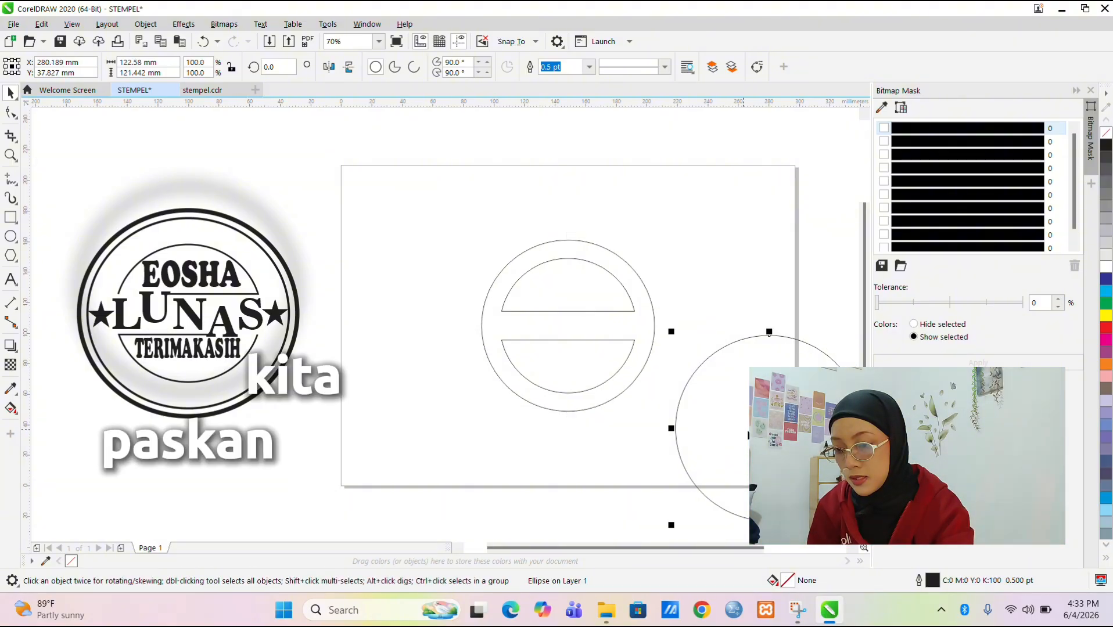
pyautogui.press('p')
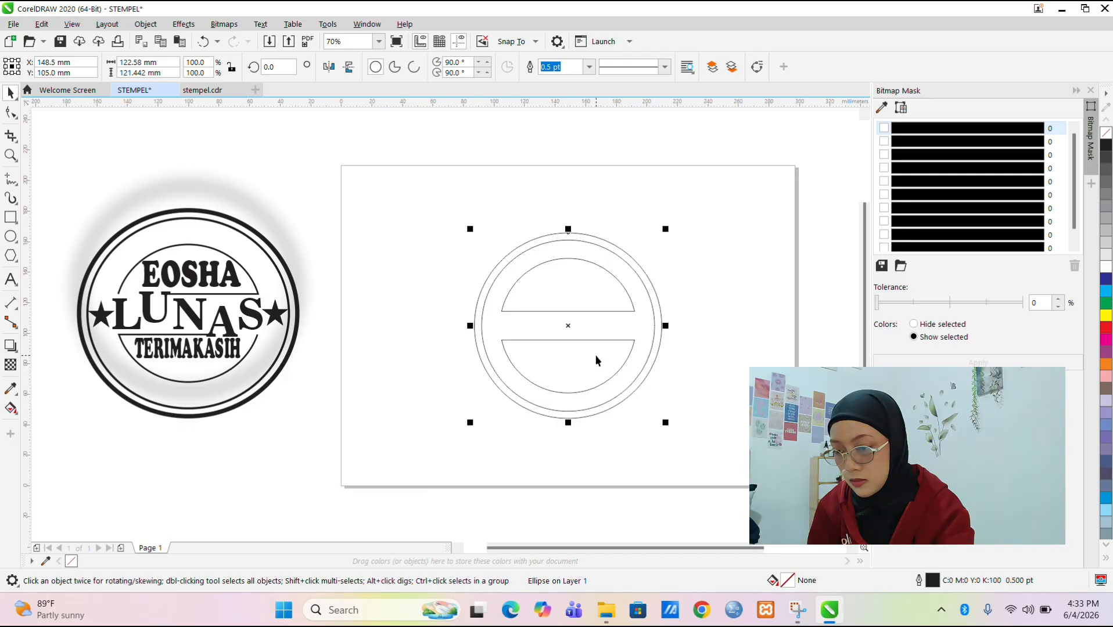
# - Undo the centring of both large rings and the cut through the small circle
pyautogui.hotkey('ctrl', 'z')
pyautogui.hotkey('ctrl', 'z')
pyautogui.hotkey('ctrl', 'z')
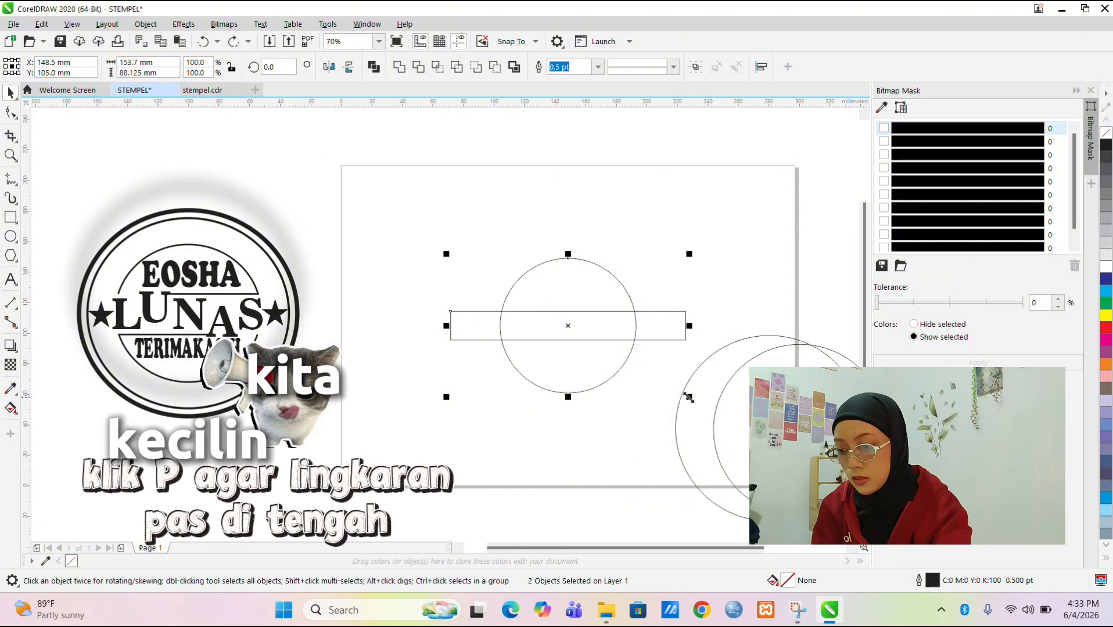
# - Scale the small circle and rectangle together to about 137 × 79 mm, subtract the rectangle from the circle, and centre everything on the page
pyautogui.moveTo(689, 397); pyautogui.dragTo(664, 382)
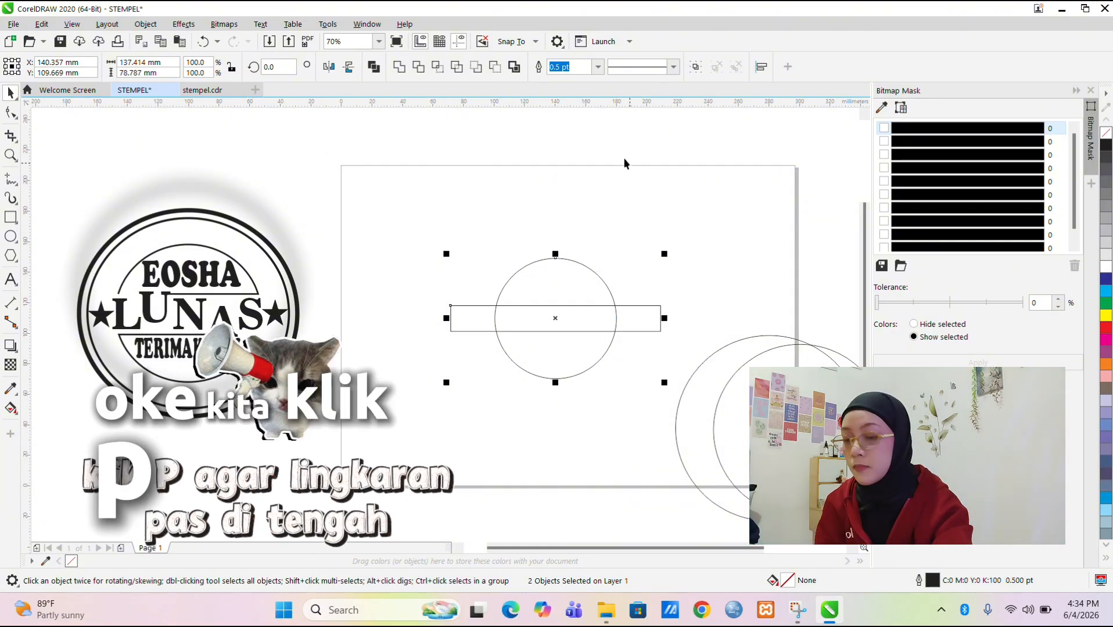
pyautogui.click(496, 67)
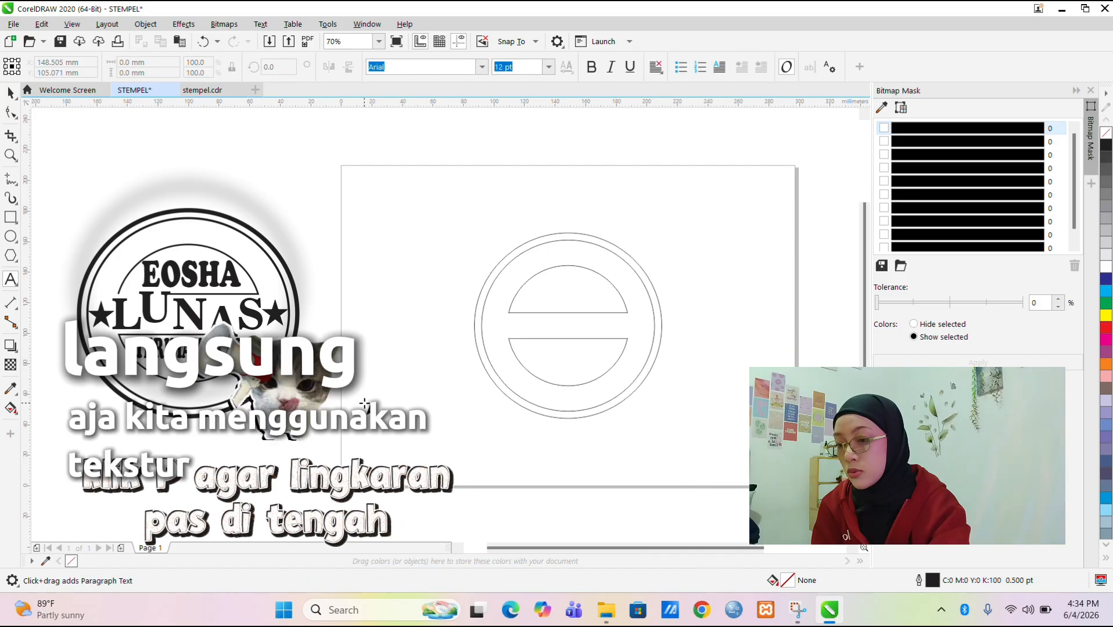
# - Add the text EOSHA at the page's lower left and set its font to Cooper Std Black
pyautogui.click(366, 405)
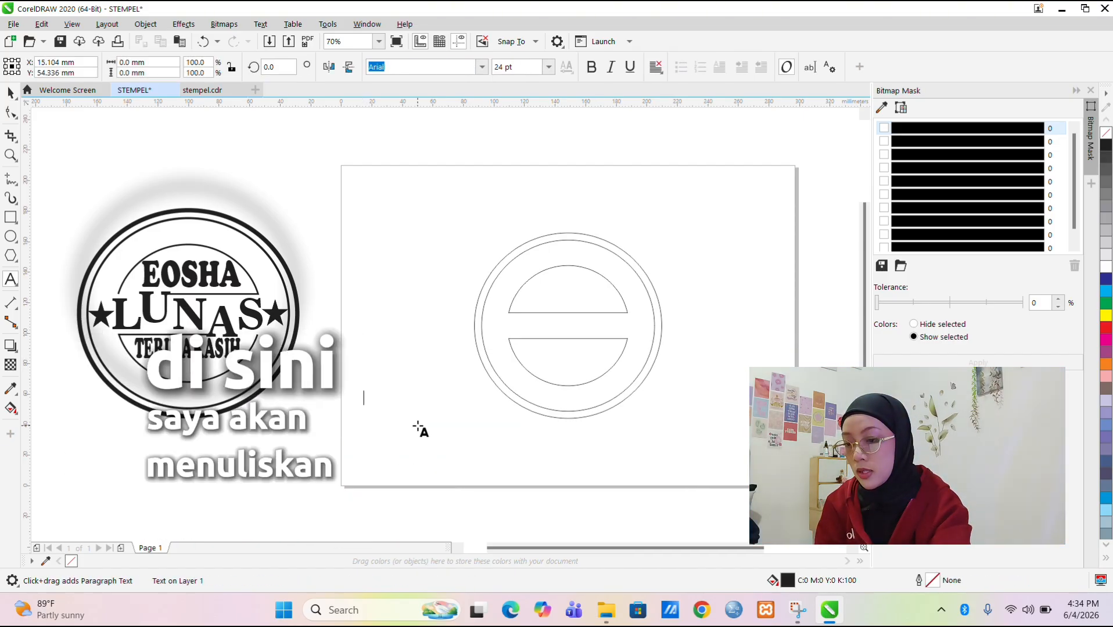
pyautogui.write('EOSHA')
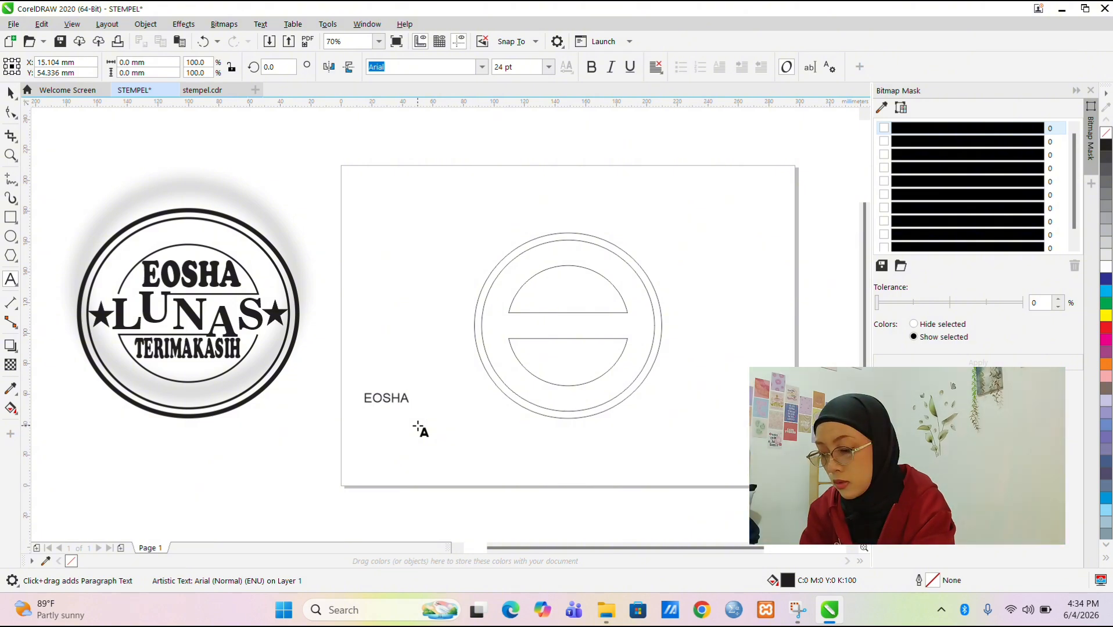
pyautogui.hotkey('ctrl', 'a')
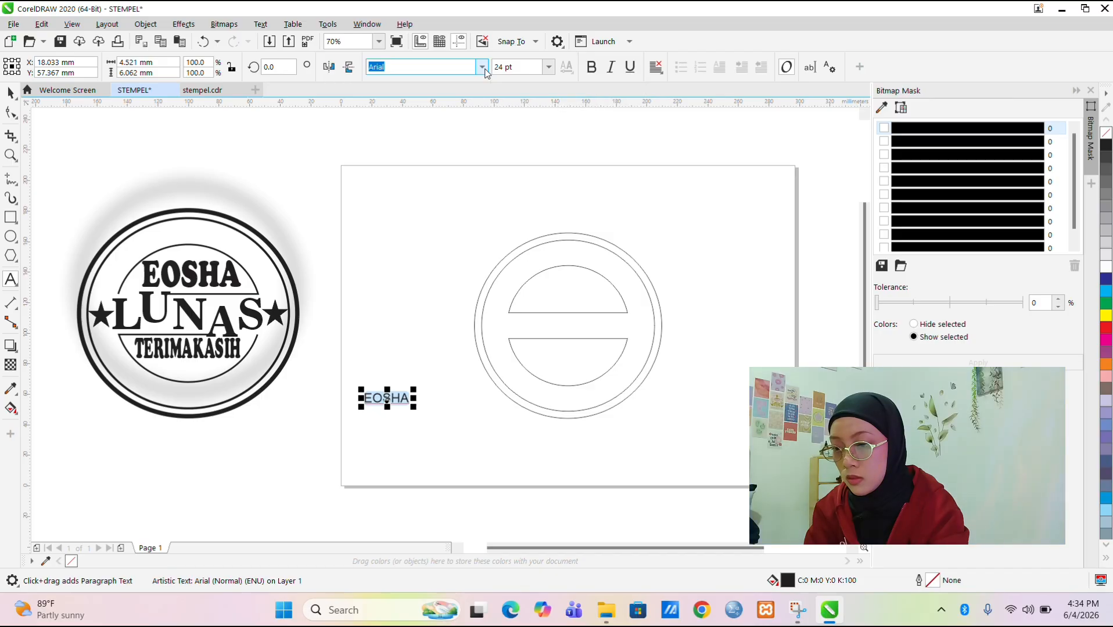
pyautogui.click(482, 68)
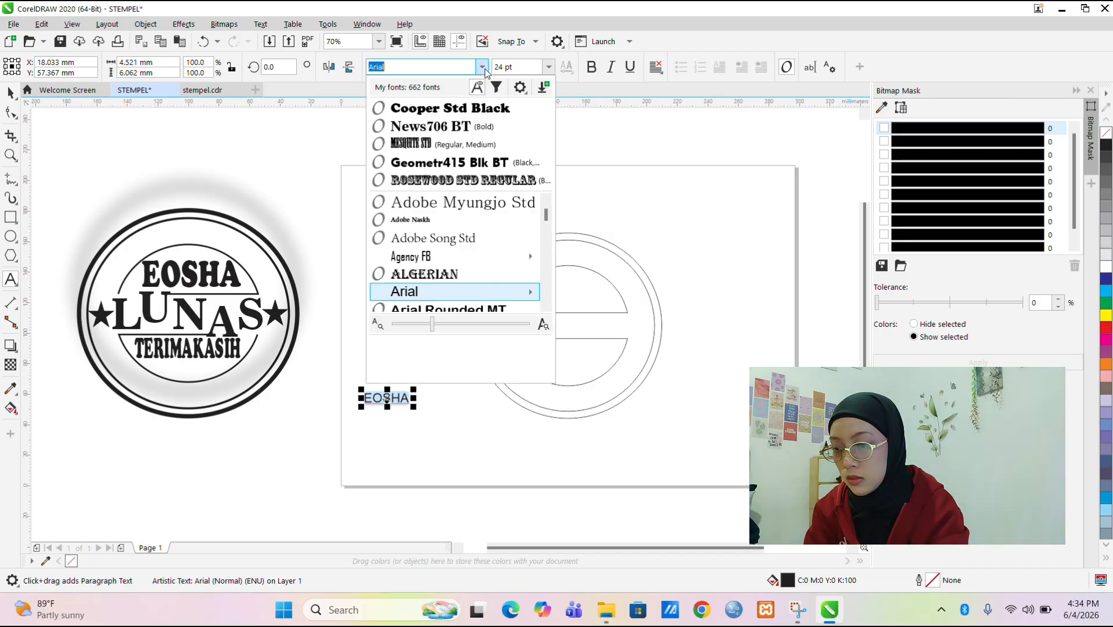
pyautogui.click(488, 111)
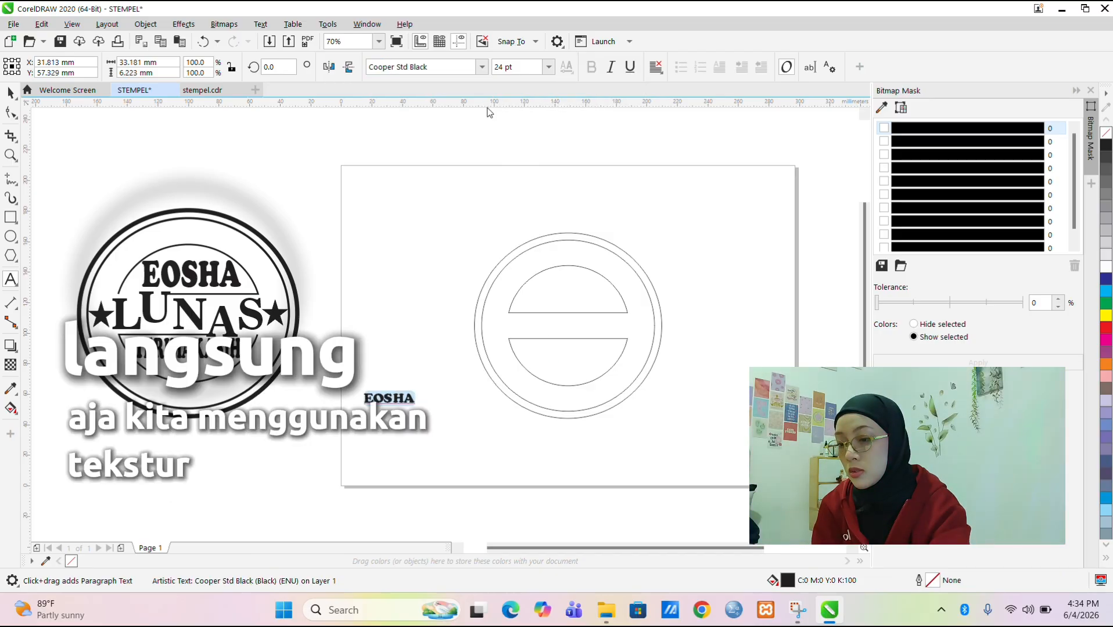
# - Add the separate text LUNAS above EOSHA, beside the stamp rings
pyautogui.click(386, 301)
pyautogui.write('LUN')
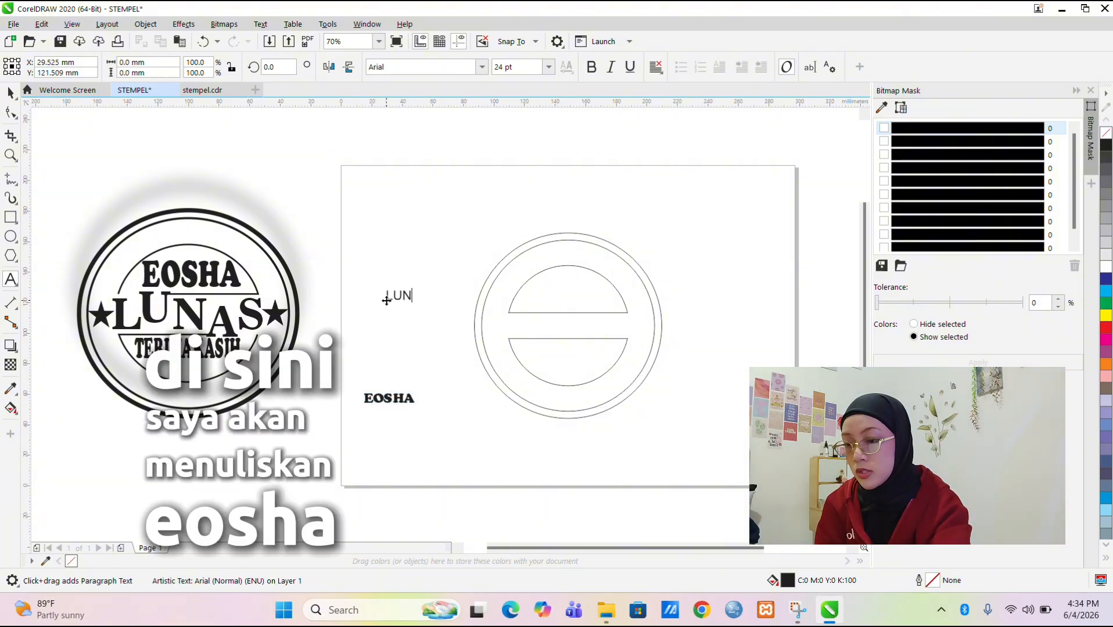
pyautogui.write('AS')
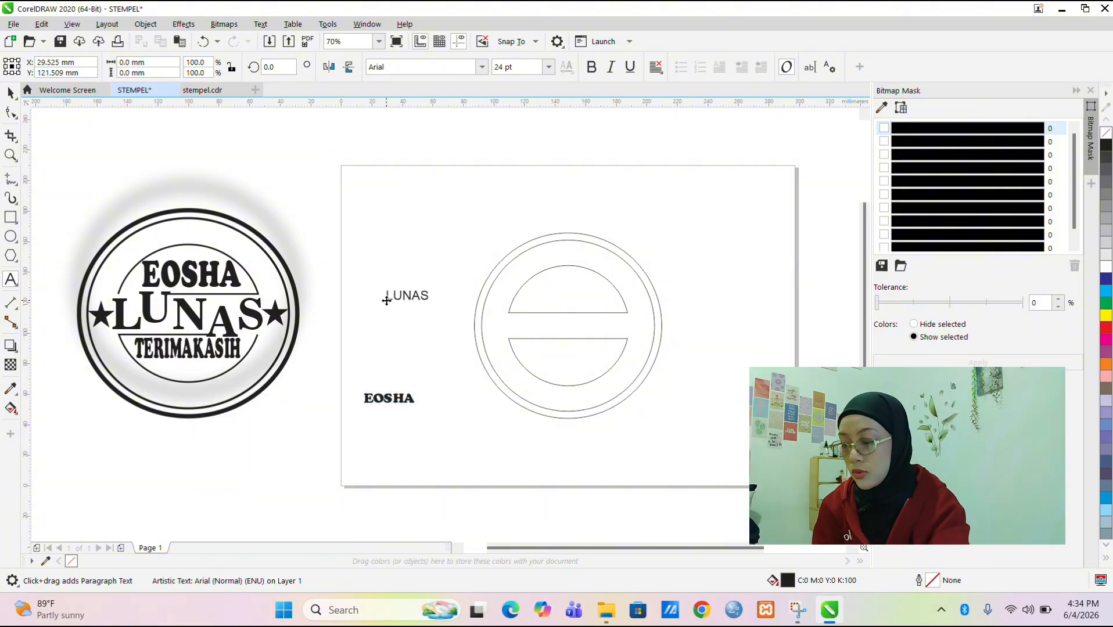
# - Change the font of the LUNAS text to News706 BT
pyautogui.hotkey('ctrl', 'a')
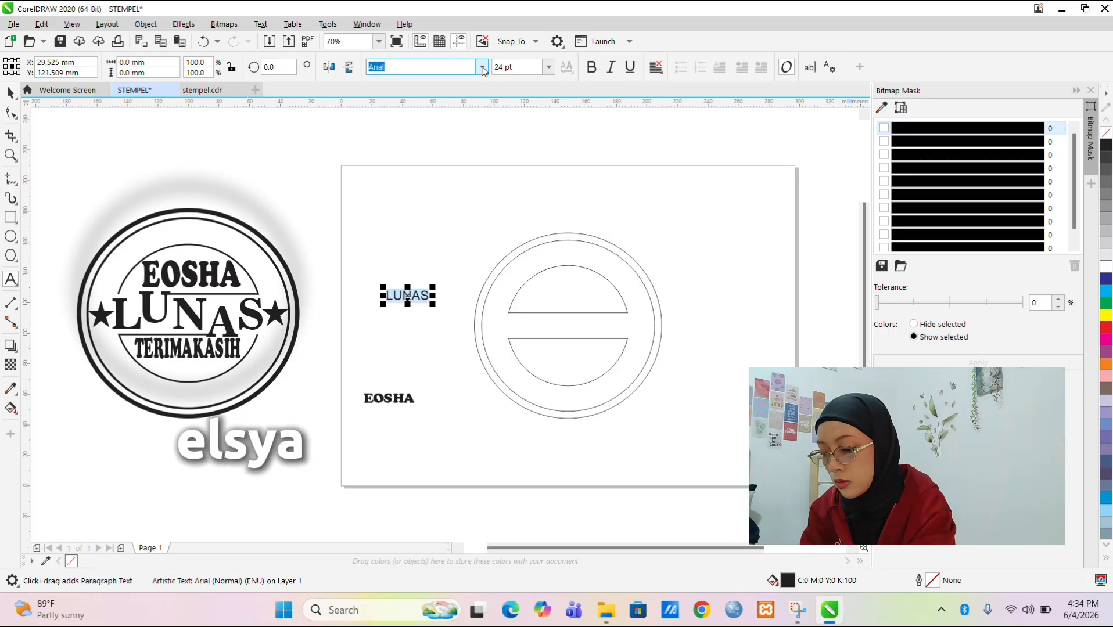
pyautogui.click(483, 67)
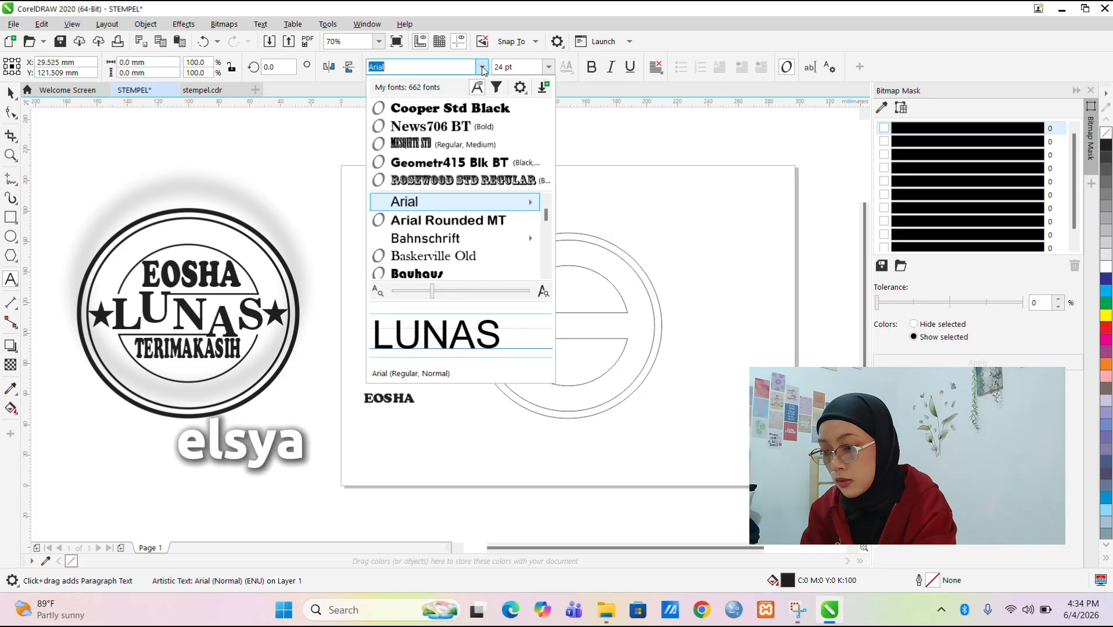
pyautogui.click(476, 127)
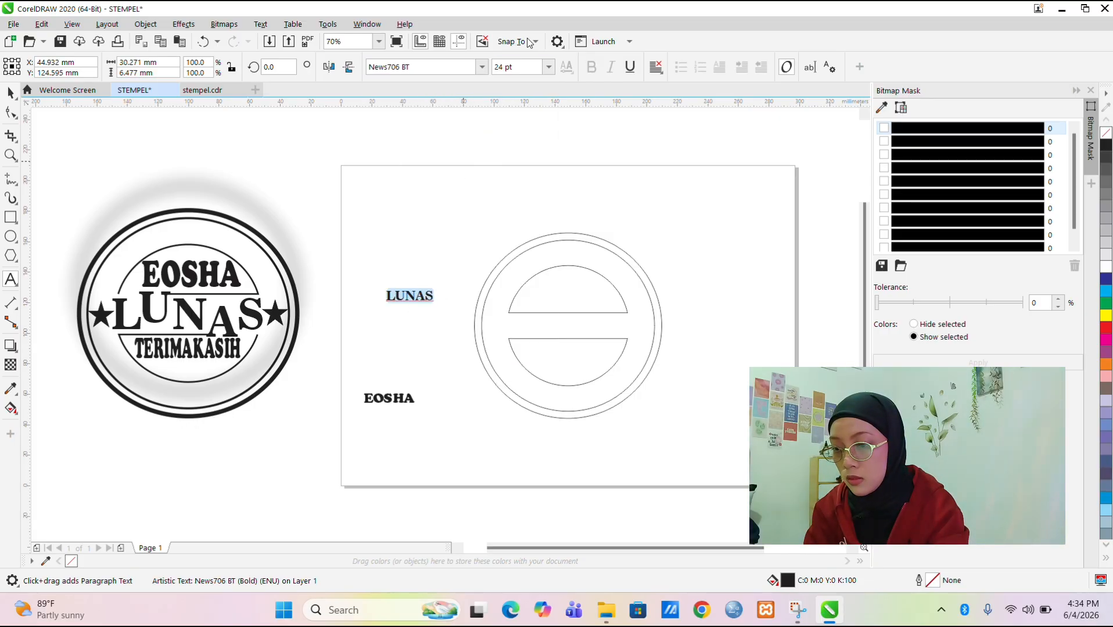
pyautogui.click(482, 68)
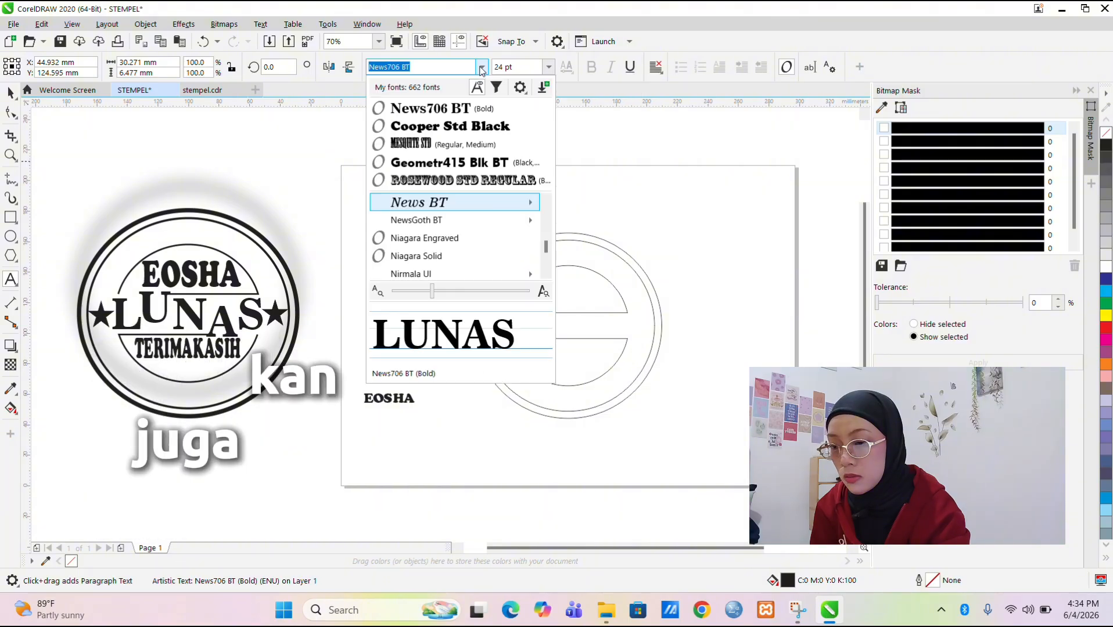
pyautogui.click(9, 93)
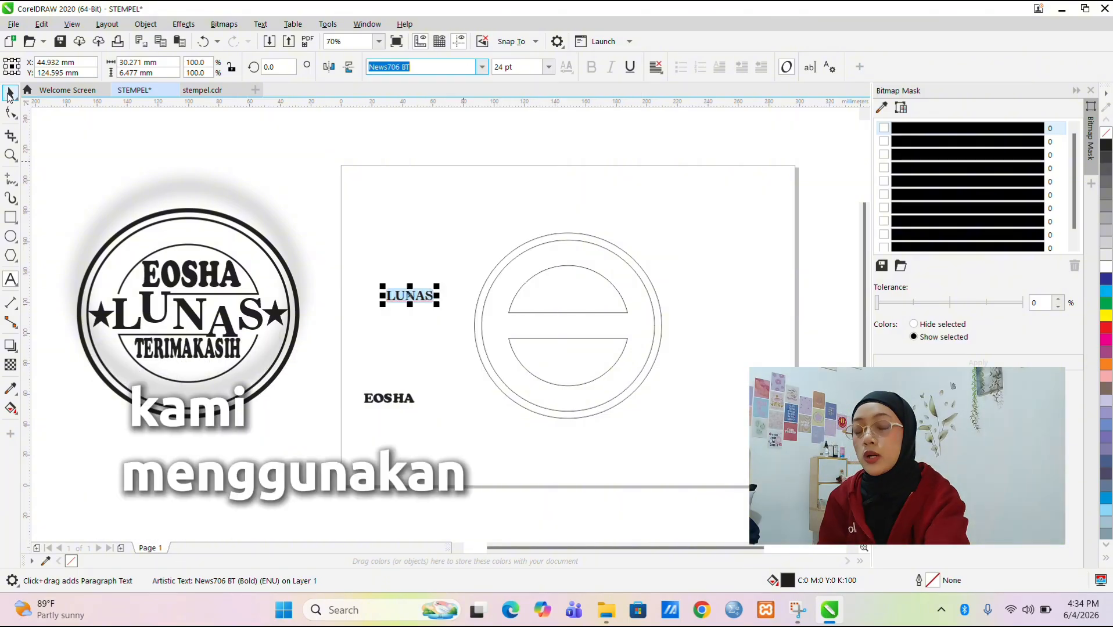
pyautogui.click(382, 401)
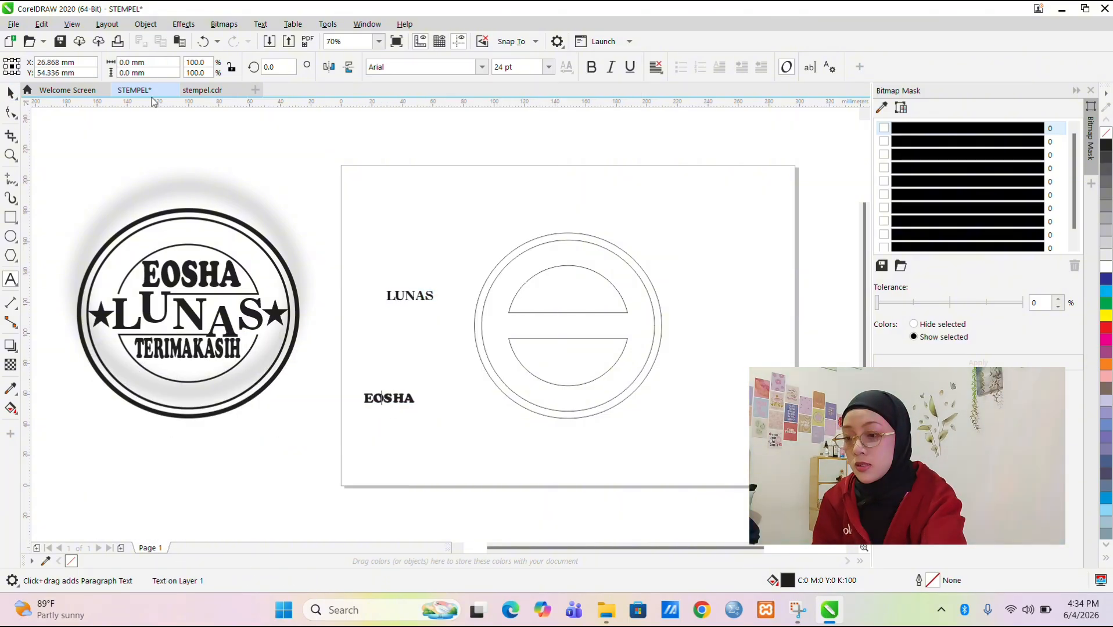
pyautogui.click(10, 95)
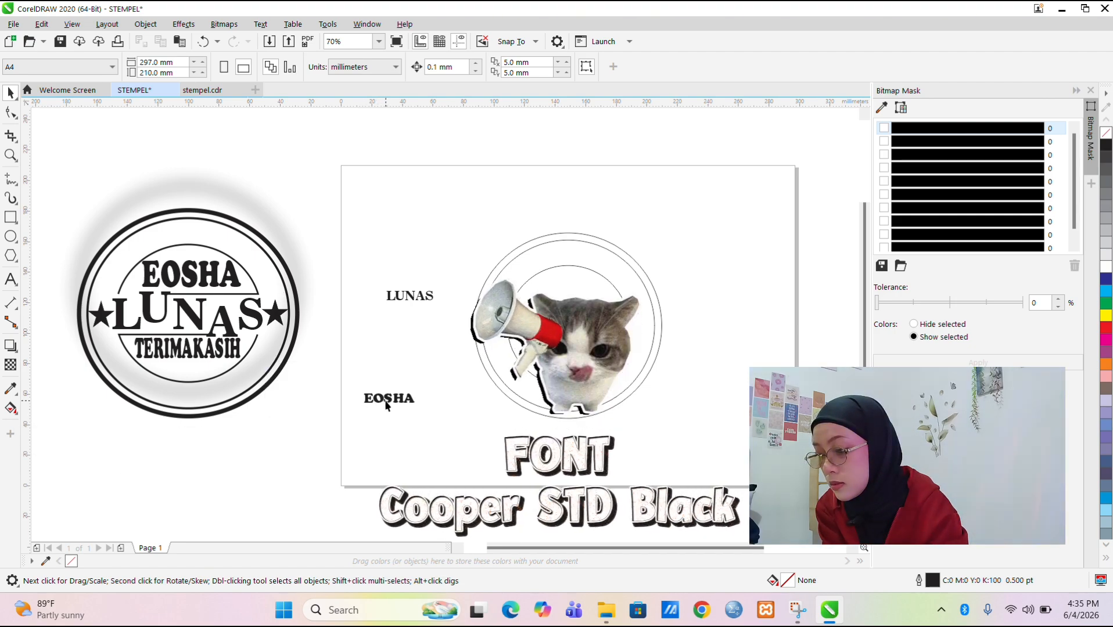
pyautogui.moveTo(386, 402); pyautogui.dragTo(393, 452)
pyautogui.press('Escape')
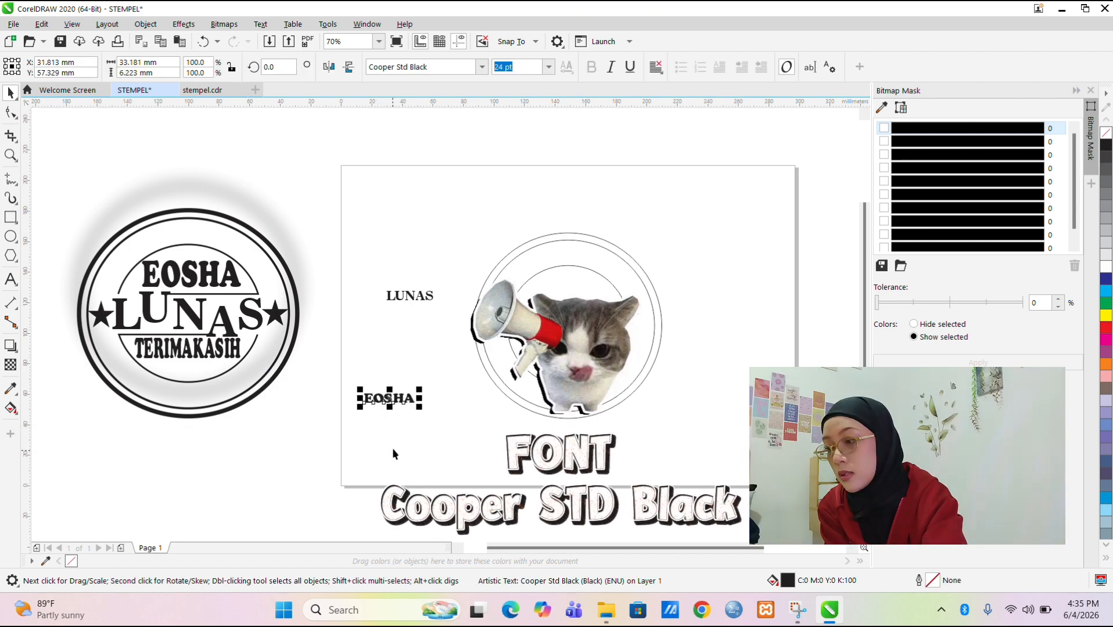
pyautogui.rightClick(409, 432)
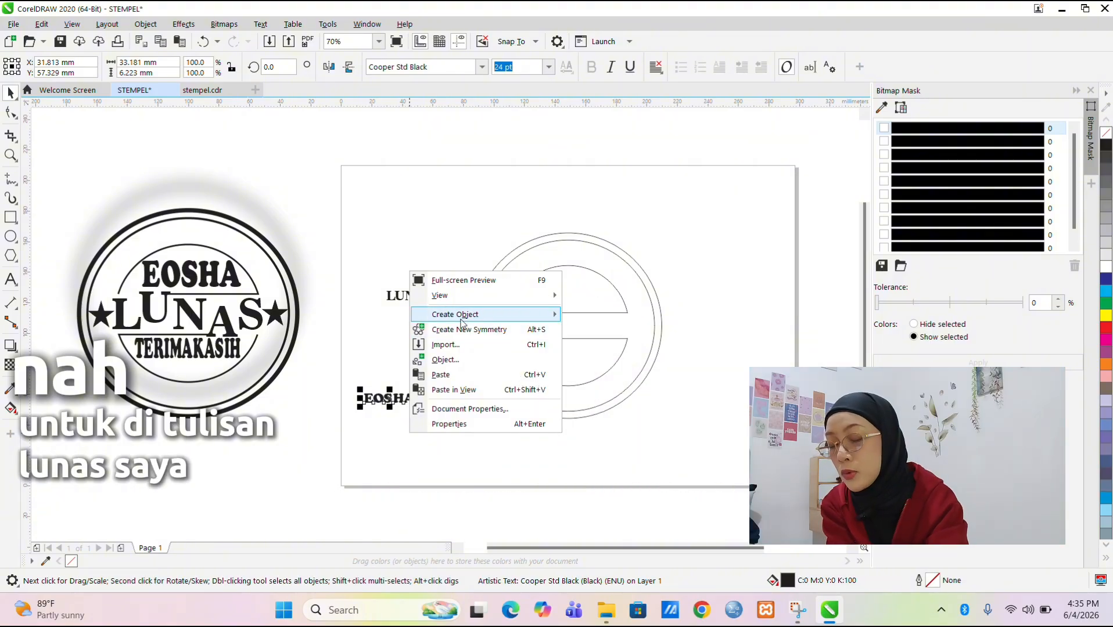
pyautogui.click(380, 420)
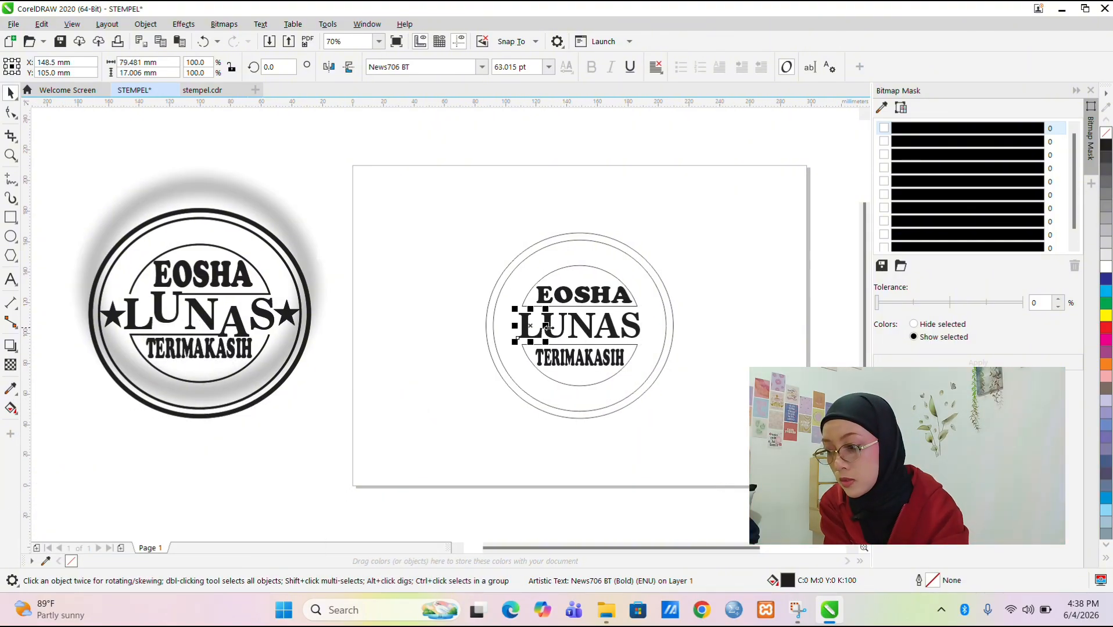
pyautogui.click(558, 334)
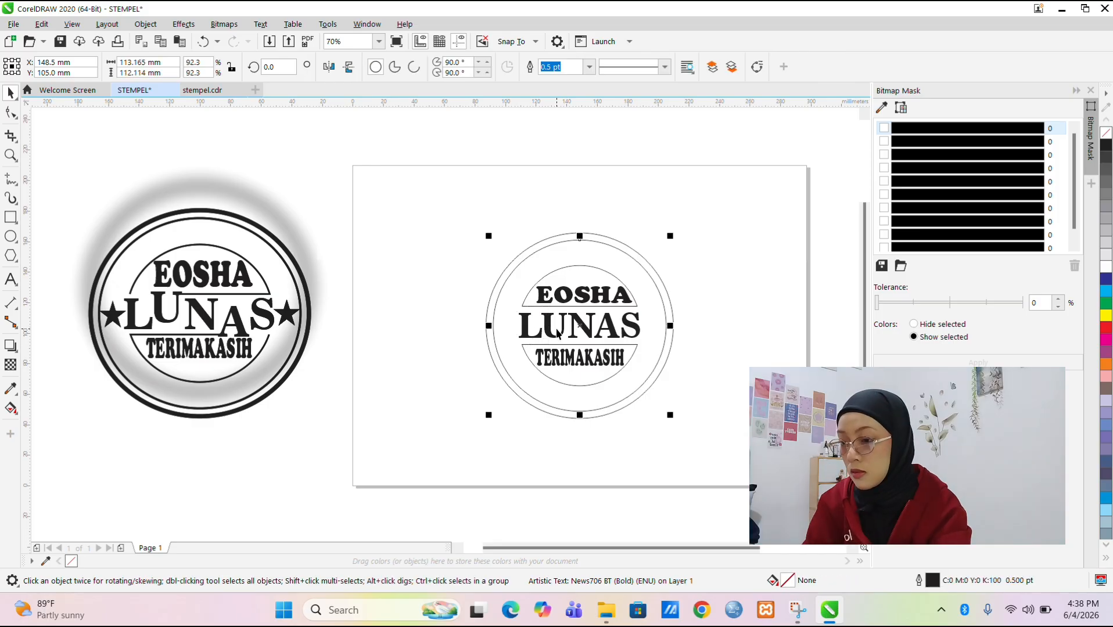
pyautogui.moveTo(557, 329); pyautogui.dragTo(558, 317)
pyautogui.hotkey('ctrl', 'z')
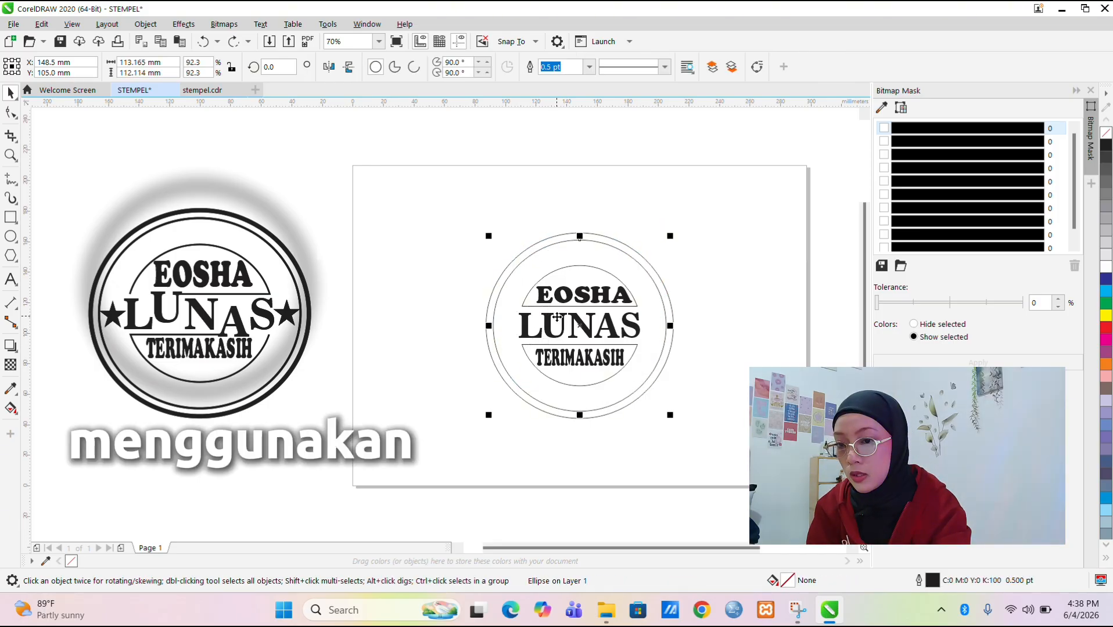
# - Raise the letter U of LUNAS toward EOSHA, with its centre at about X 132 mm, Y 110 mm
pyautogui.click(560, 335)
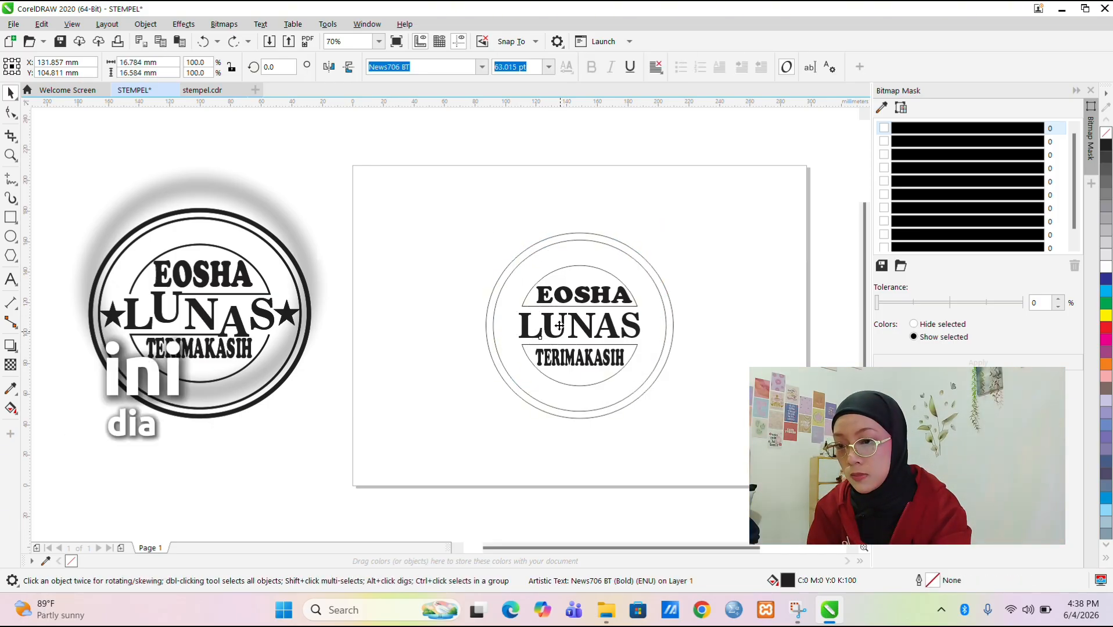
pyautogui.moveTo(569, 341)
pyautogui.mouseDown()
pyautogui.moveTo(556, 318)
pyautogui.moveTo(611, 347)
pyautogui.moveTo(564, 323)
pyautogui.mouseUp()
pyautogui.hotkey('ctrl', 'z')
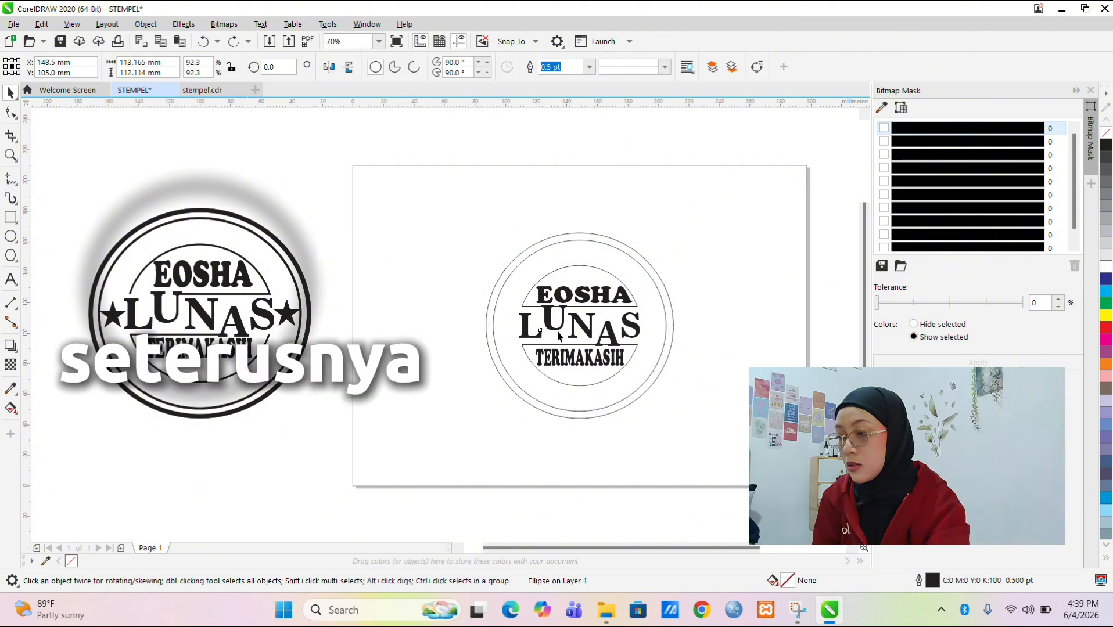
pyautogui.click(557, 336)
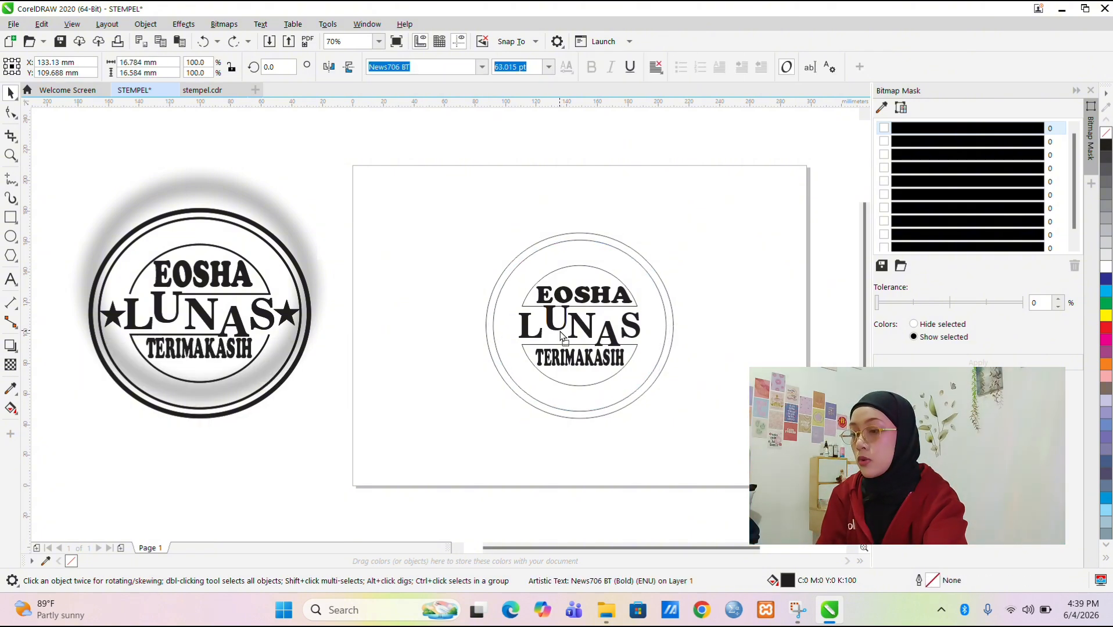
pyautogui.moveTo(561, 336); pyautogui.dragTo(560, 336)
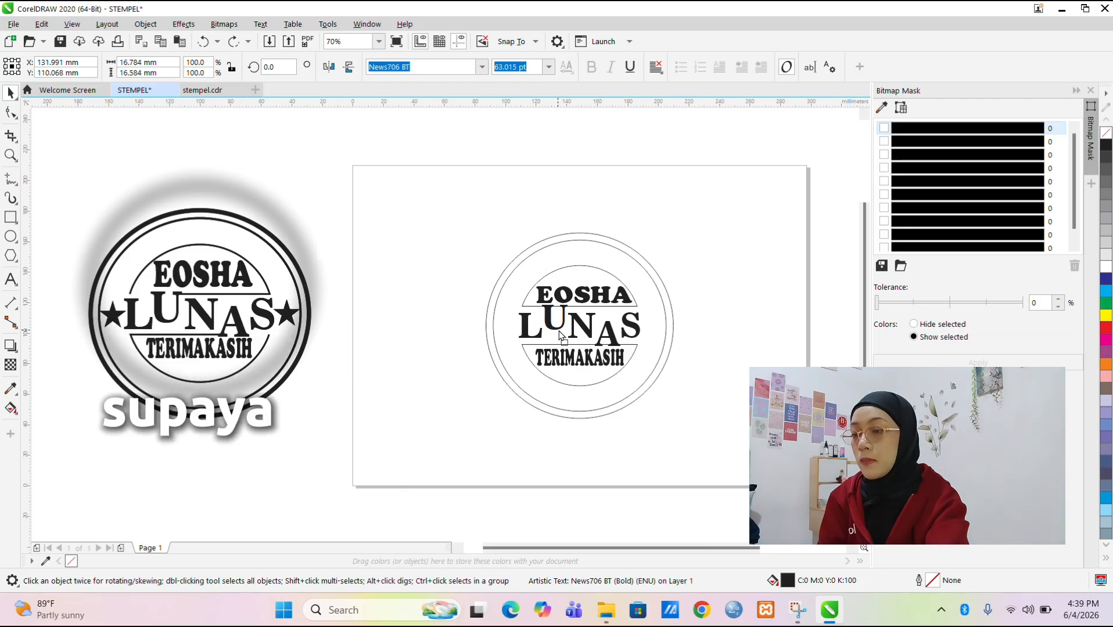
pyautogui.click(706, 318)
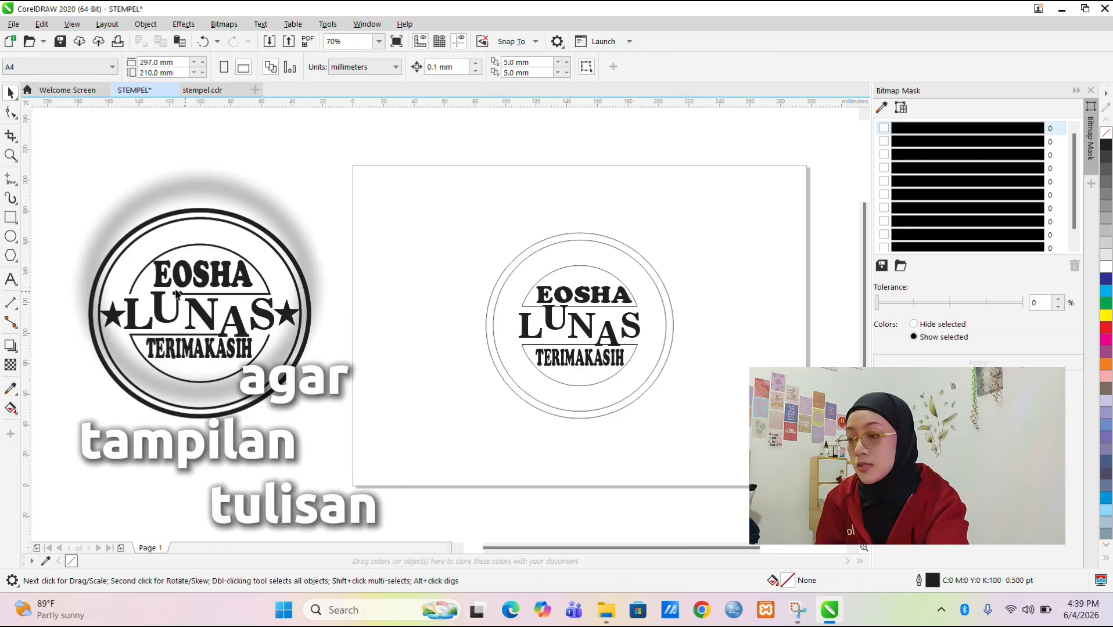
# - Use Virtual Segment Delete on the inner circle's lines crossing the U and A, and move the leftover stubs' end nodes out to the arc
pyautogui.click(17, 143)
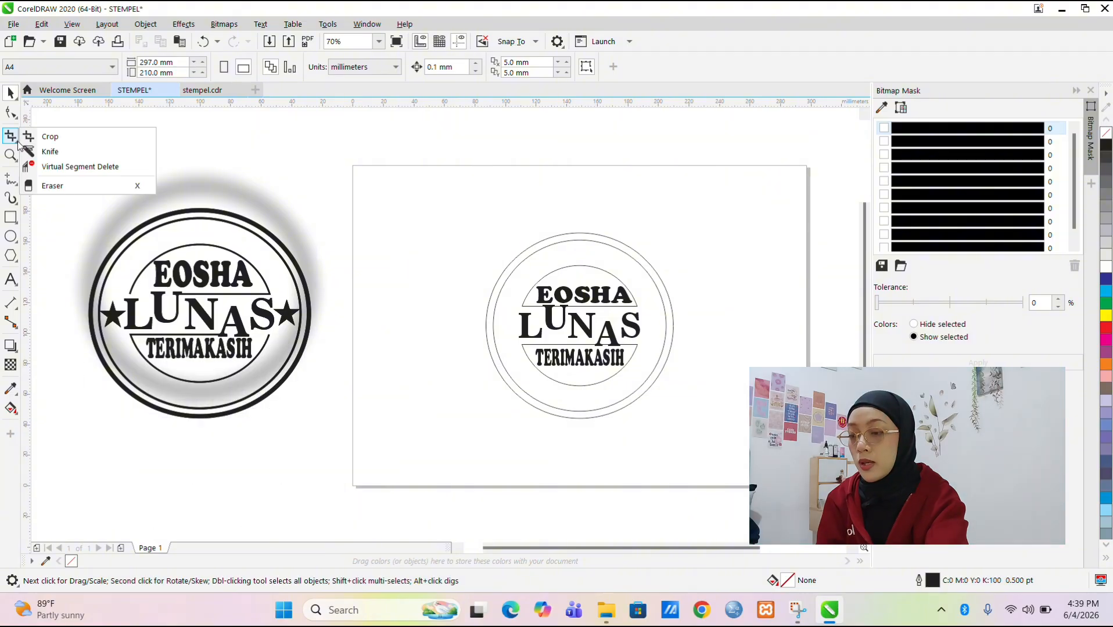
pyautogui.click(70, 166)
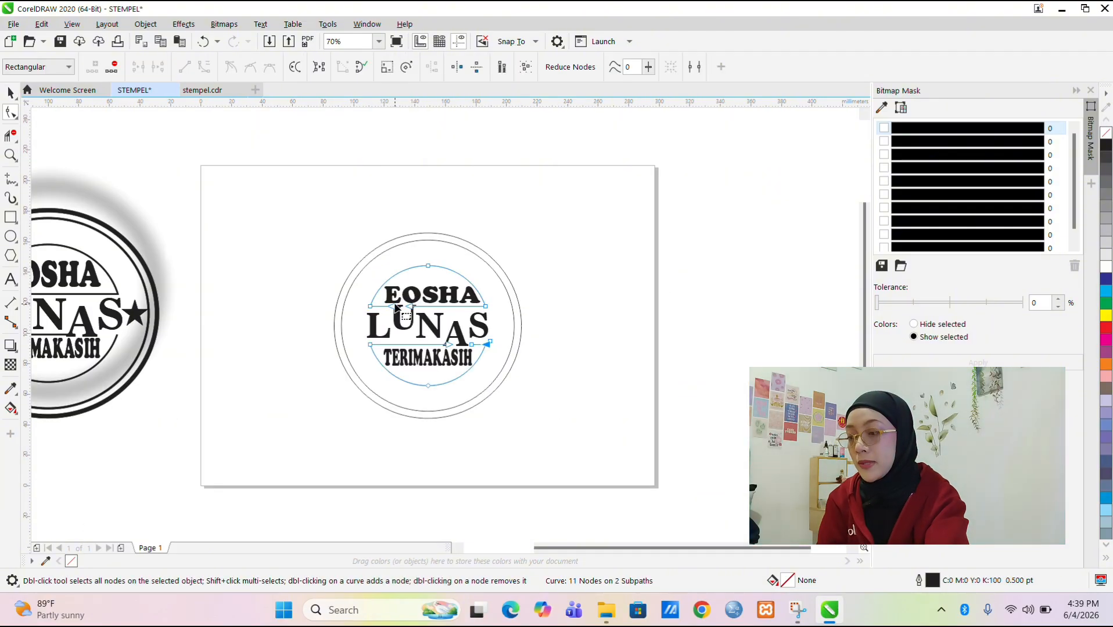
pyautogui.moveTo(394, 311); pyautogui.dragTo(368, 306)
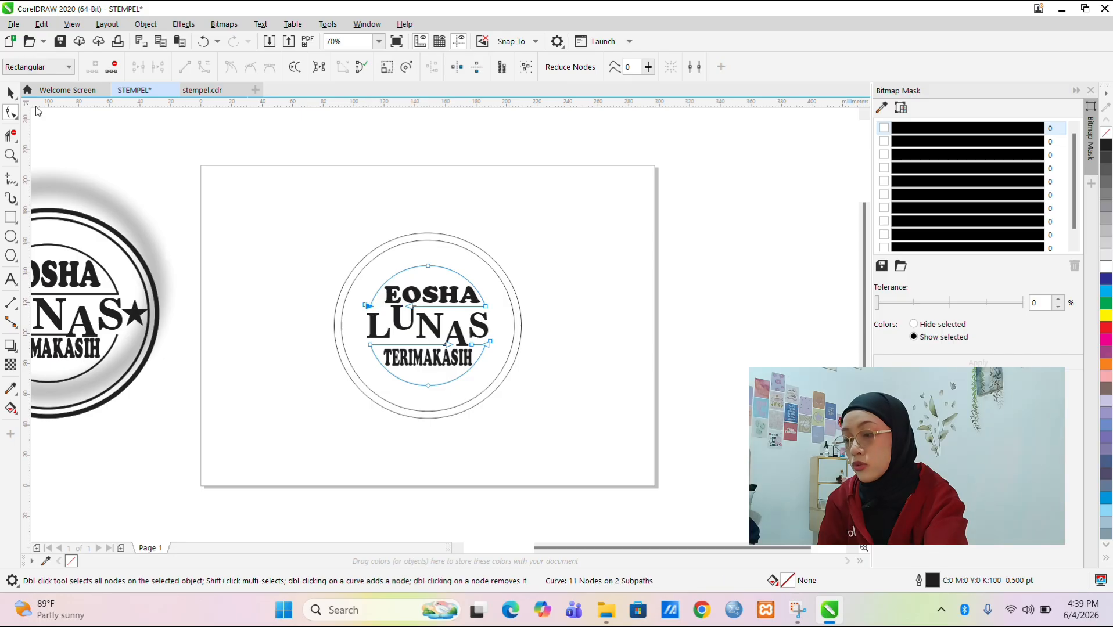
pyautogui.click(11, 100)
pyautogui.press('F10')
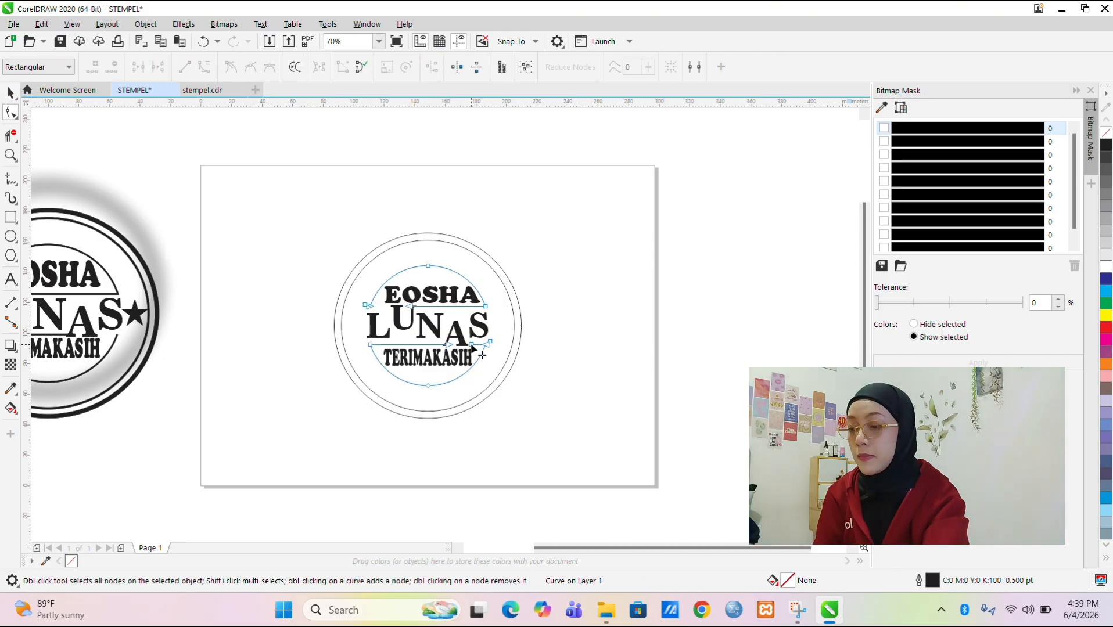
pyautogui.moveTo(472, 345); pyautogui.dragTo(485, 345)
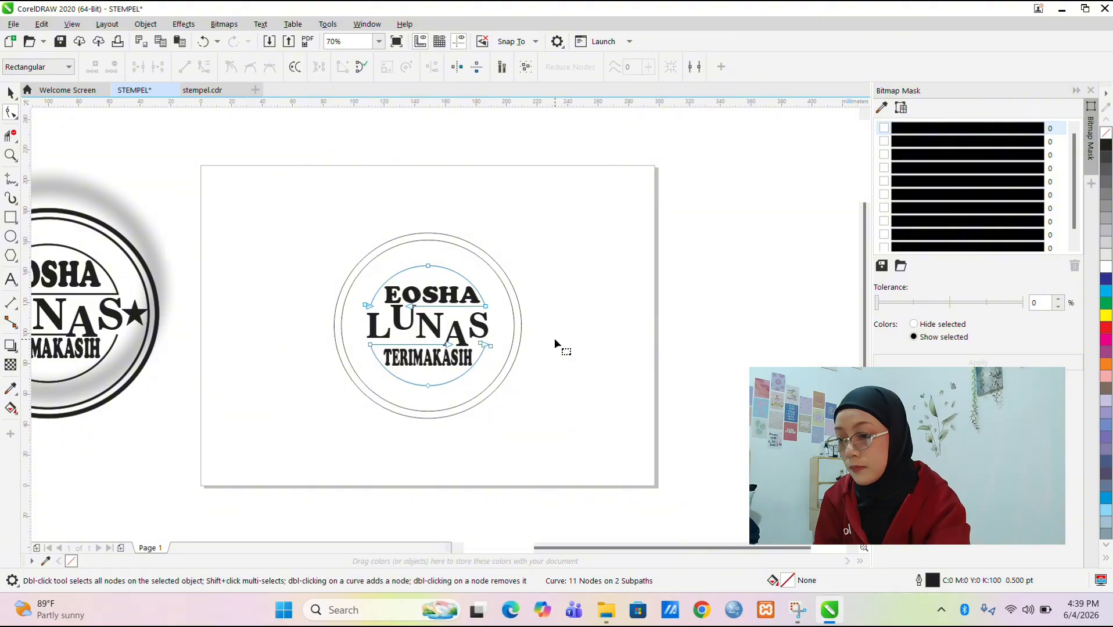
pyautogui.click(9, 94)
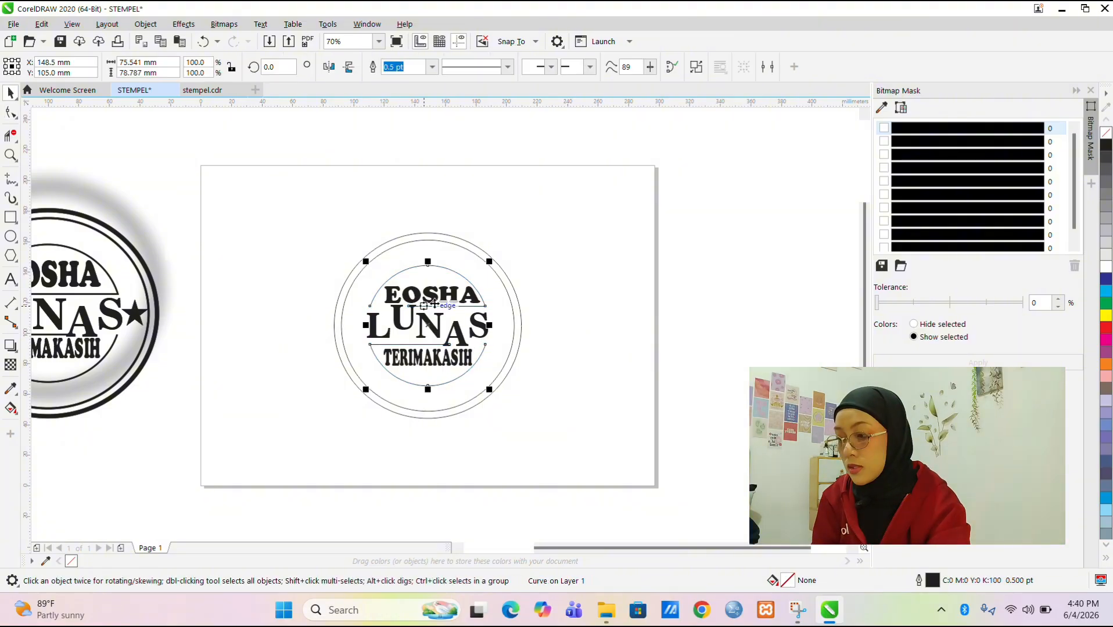
# - Set the outline width of the cut inner circle to 4 pt and of the smaller large ring to 8 pt
pyautogui.click(432, 68)
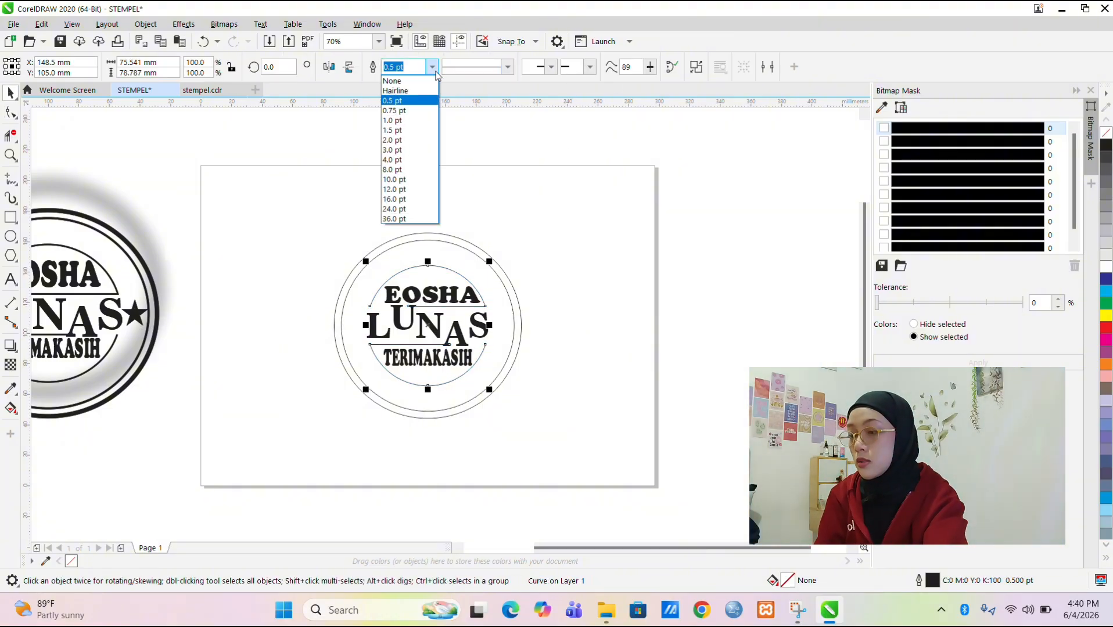
pyautogui.click(420, 160)
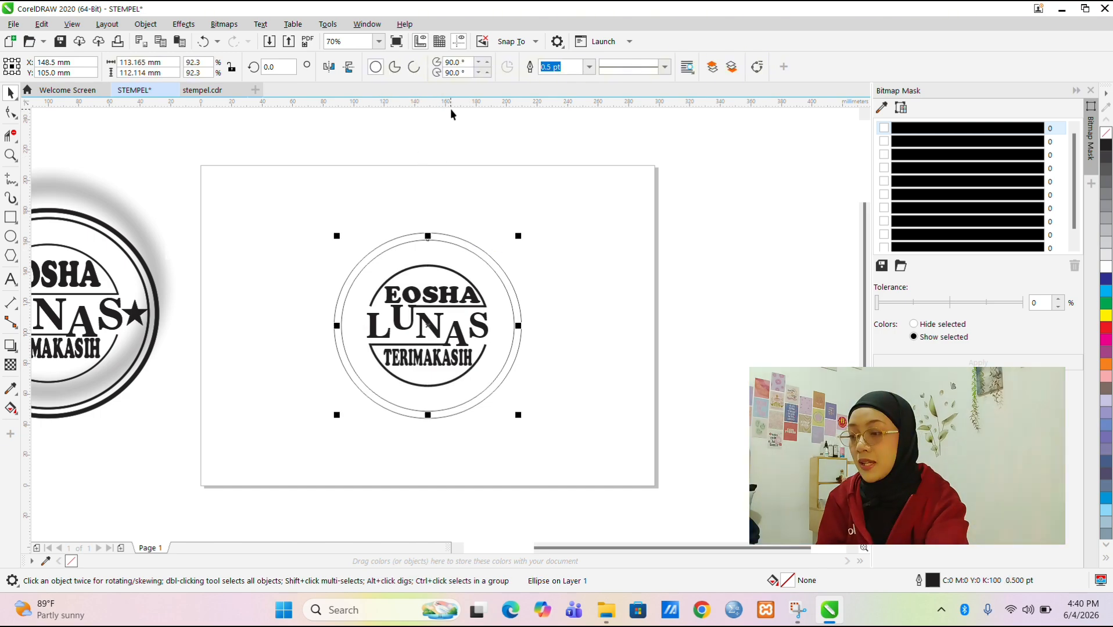
pyautogui.click(590, 68)
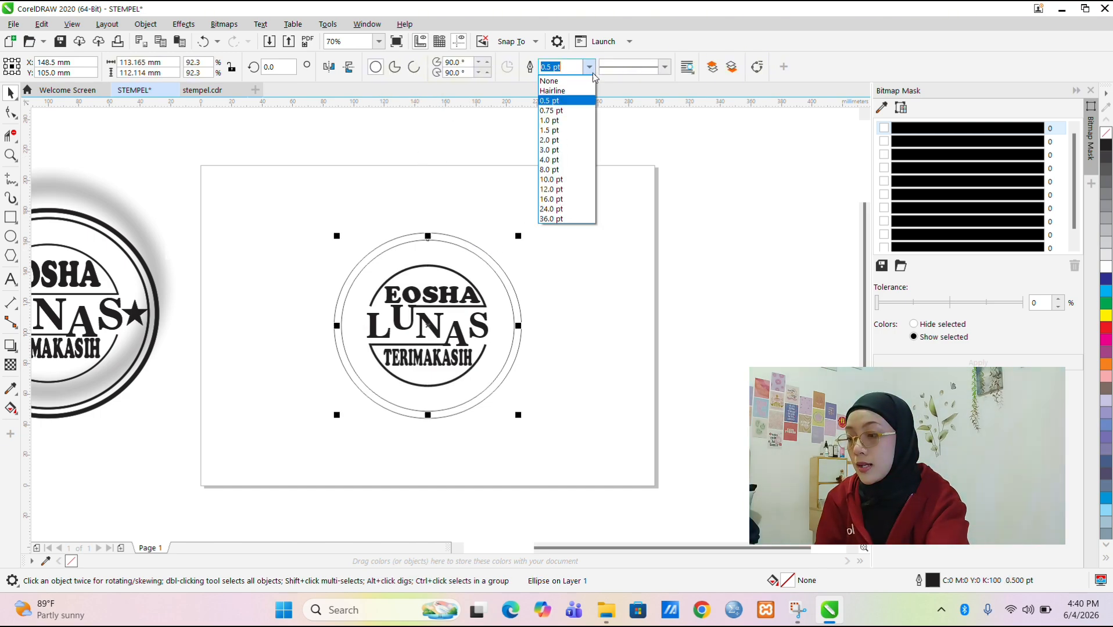
pyautogui.click(580, 171)
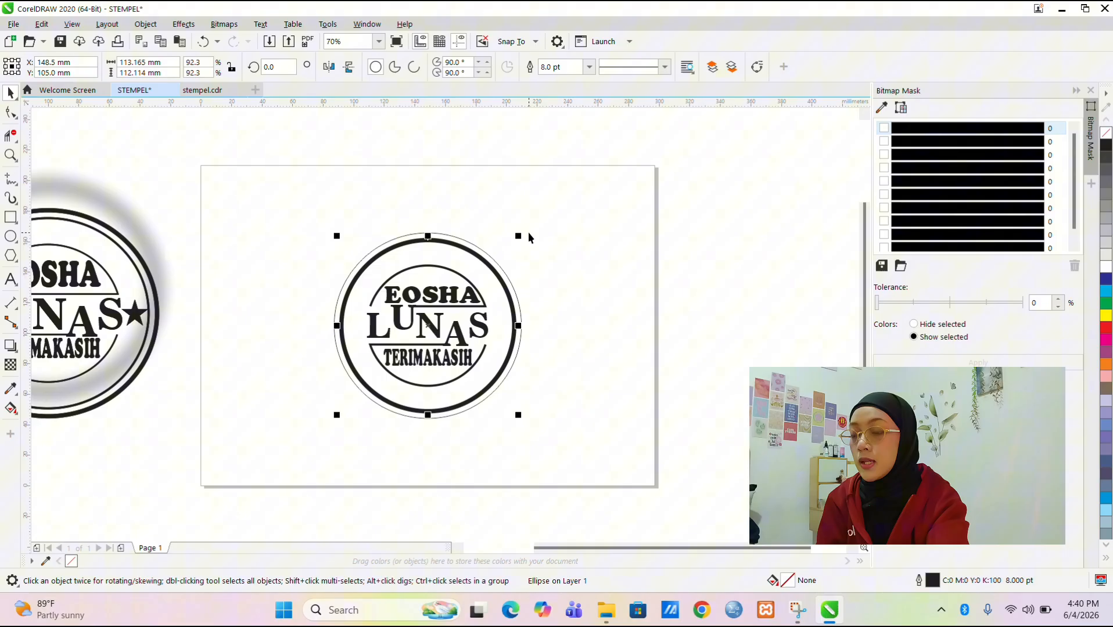
# - Set the outermost ring's outline width to 10 pt and reduce the ring just inside it to 4 pt
pyautogui.click(507, 273)
pyautogui.click(589, 67)
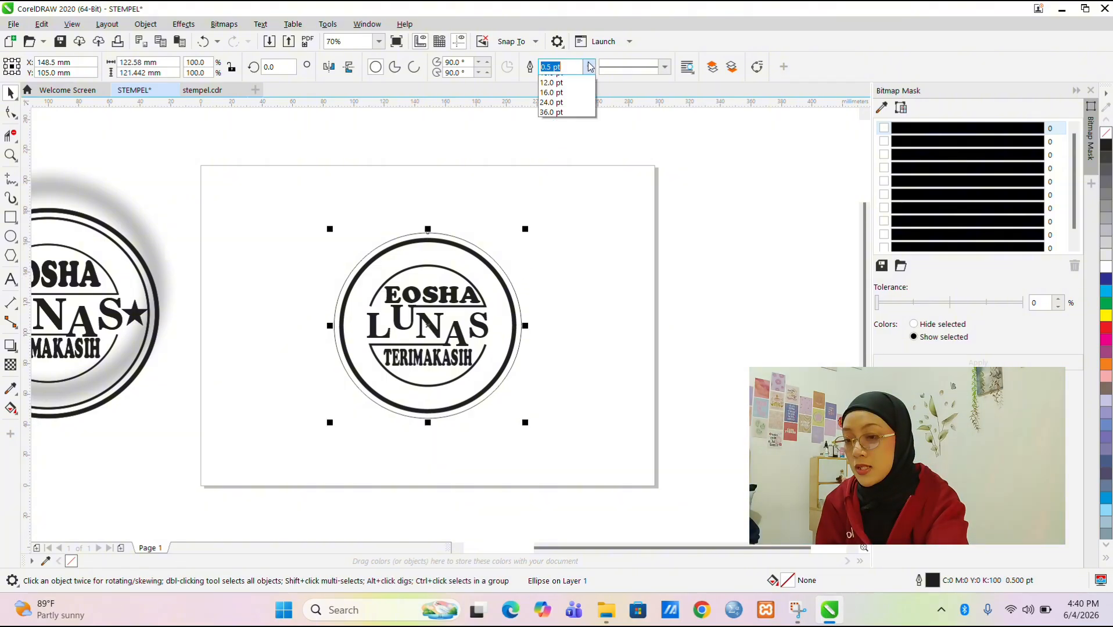
pyautogui.click(577, 180)
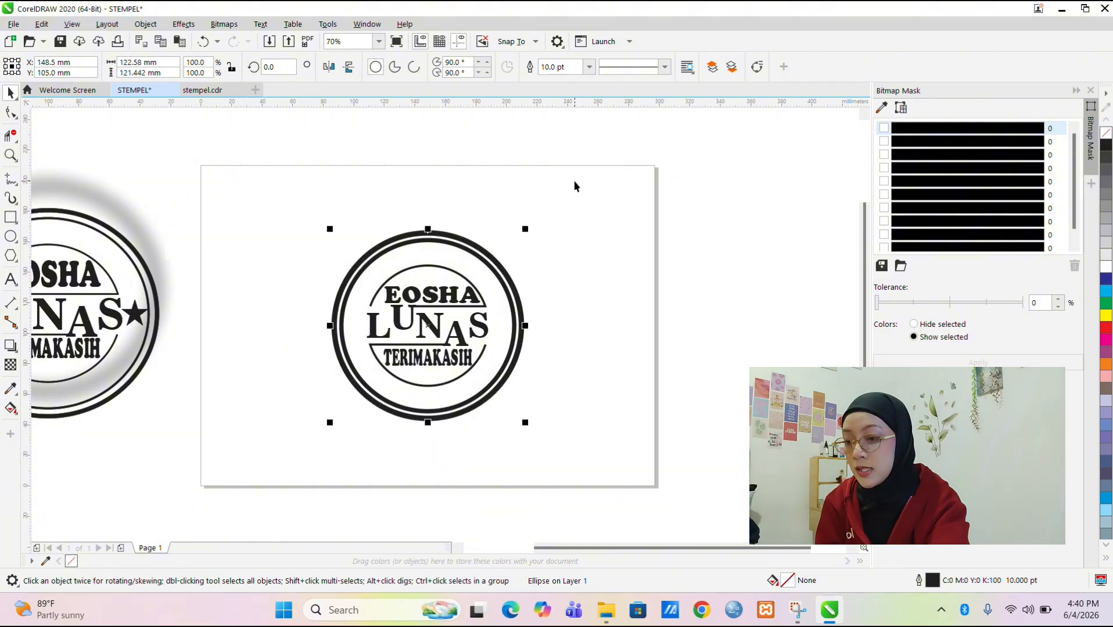
pyautogui.click(485, 304)
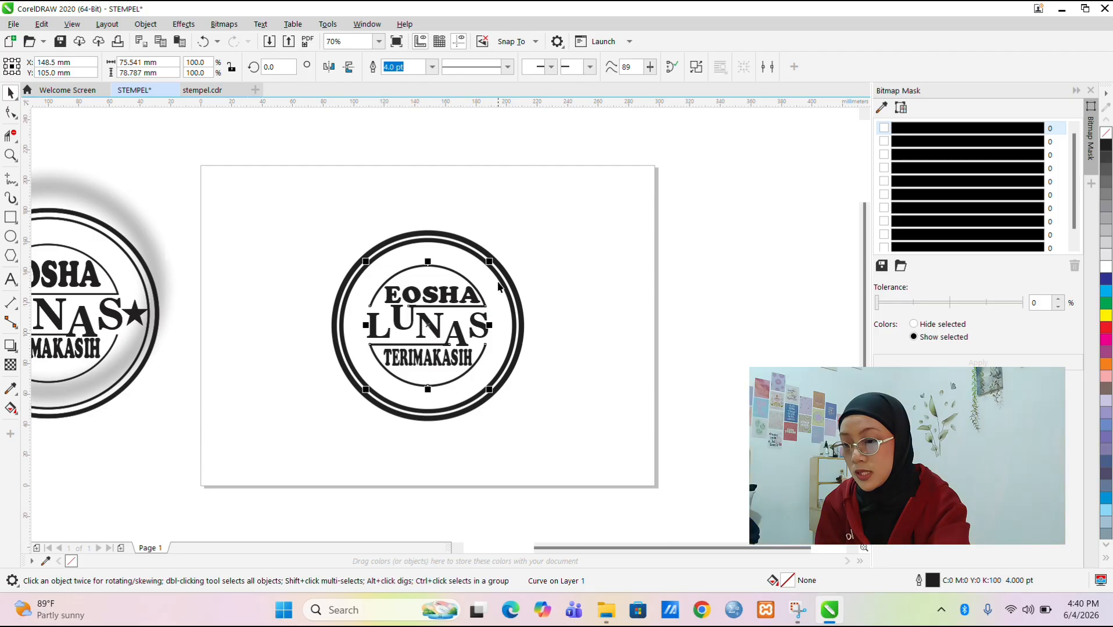
pyautogui.click(496, 283)
pyautogui.click(589, 68)
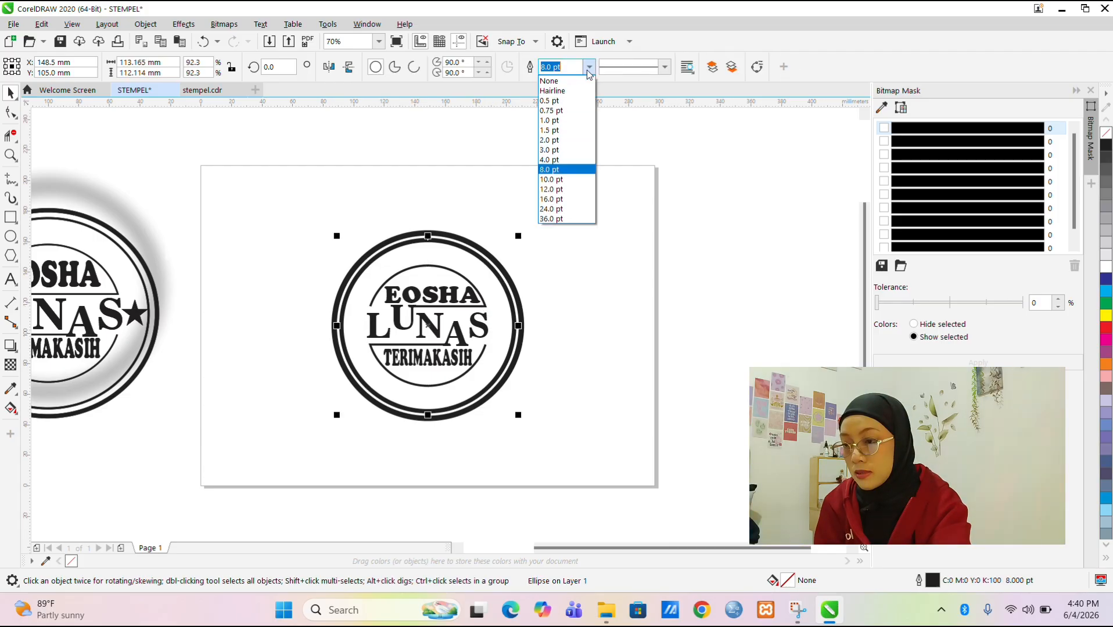
pyautogui.click(575, 160)
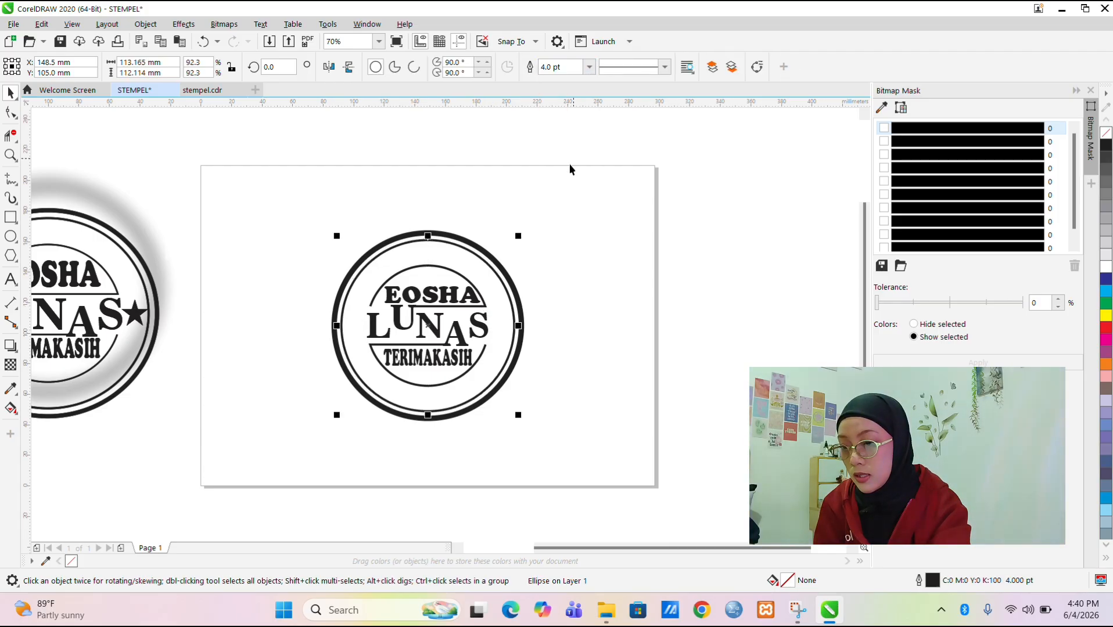
pyautogui.click(462, 279)
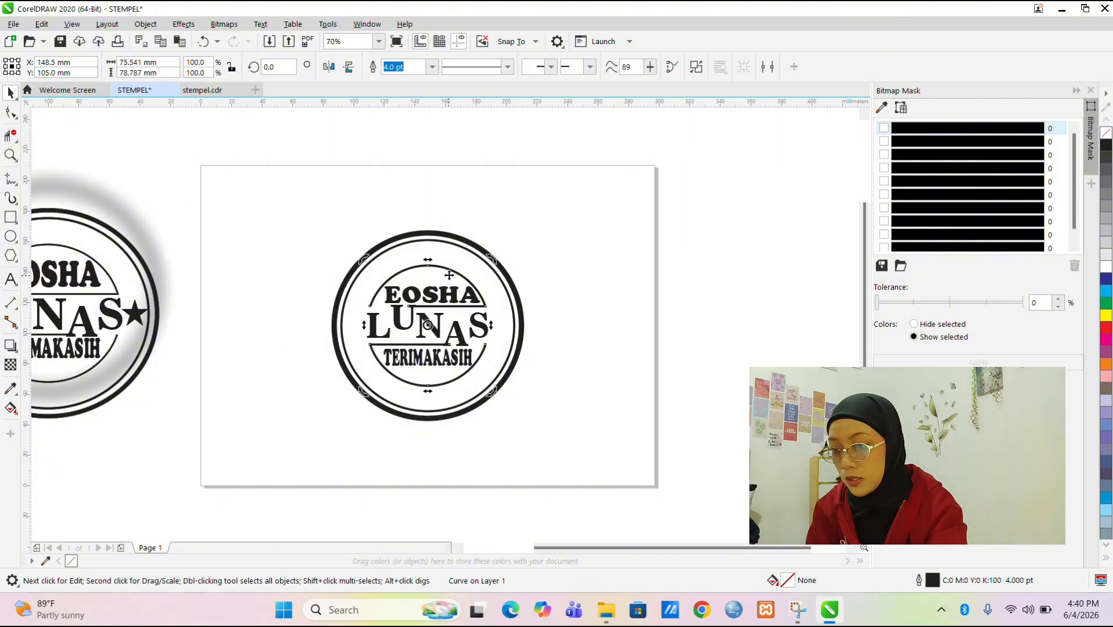
pyautogui.press('F10')
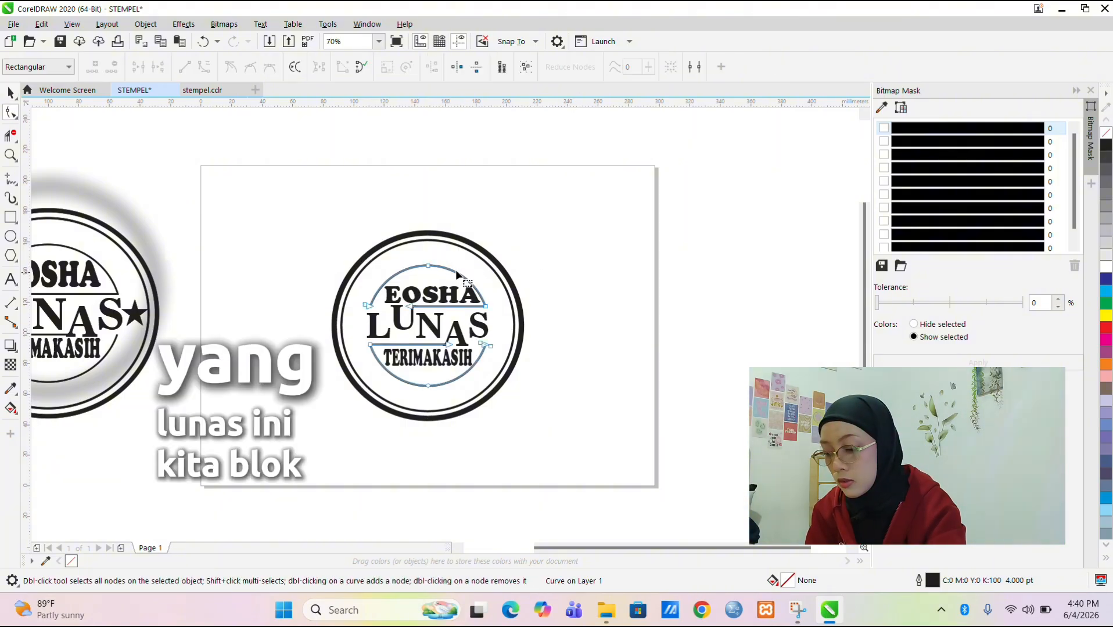
pyautogui.click(9, 93)
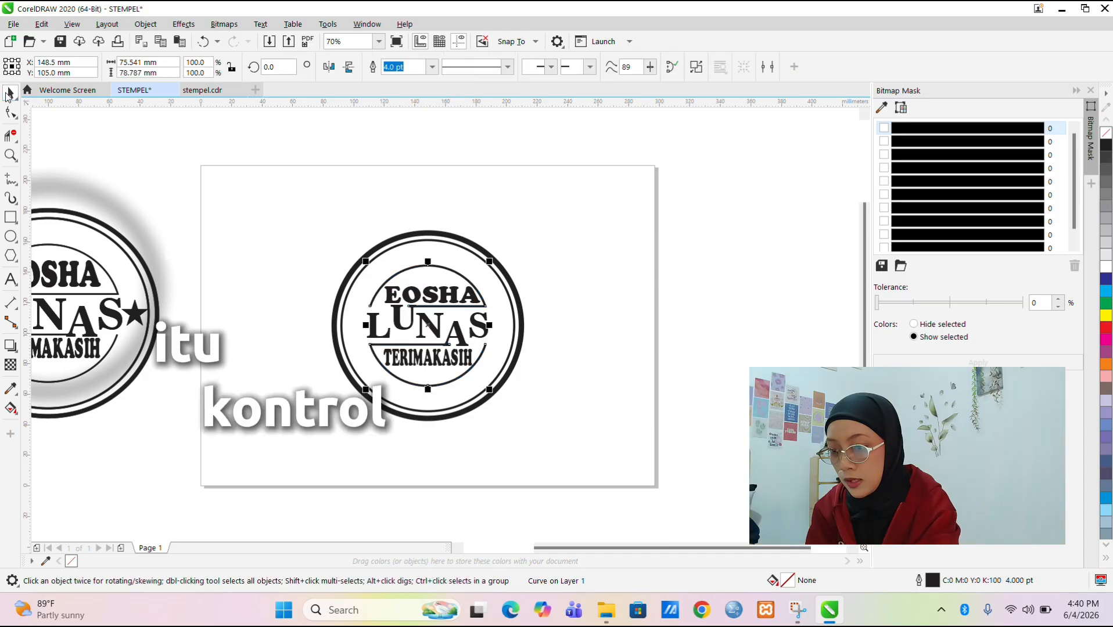
# - Set the outline width of the cut inner circle to 3 pt
pyautogui.click(521, 240)
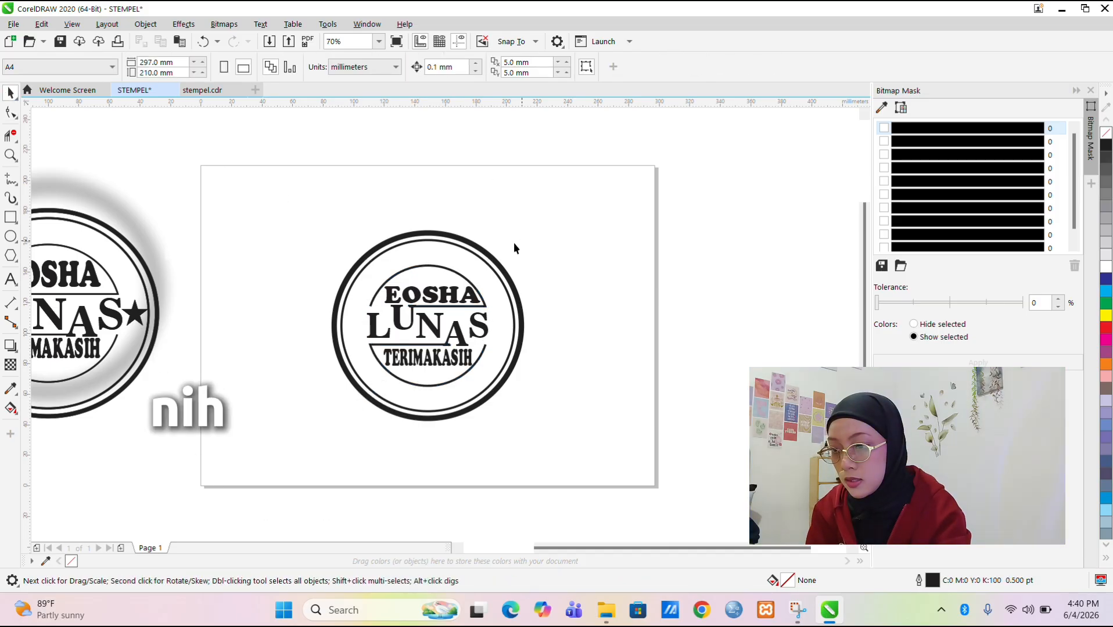
pyautogui.click(453, 279)
pyautogui.click(432, 66)
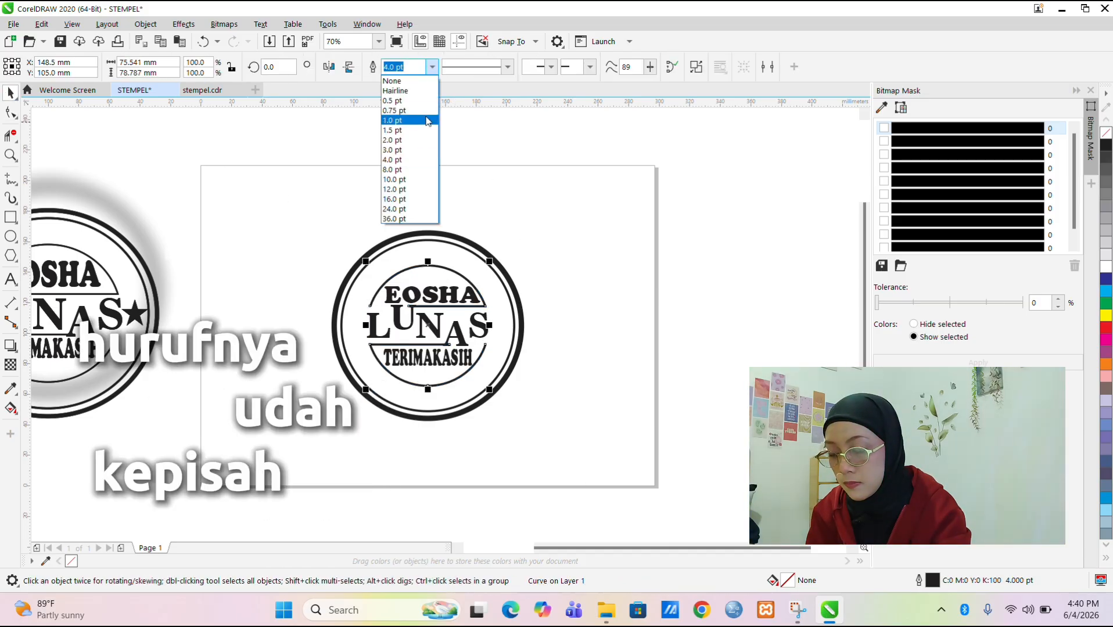
pyautogui.click(417, 151)
pyautogui.click(521, 196)
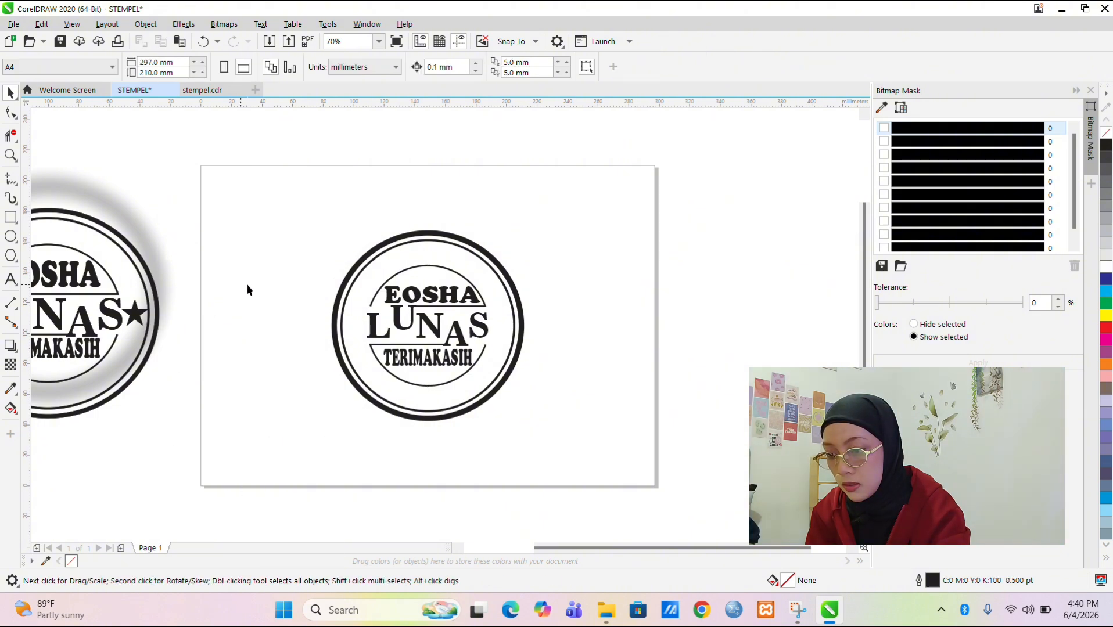
# - Stretch the EOSHA text vertically to a height of about 13.3 mm, keeping its width
pyautogui.hscroll(-1, 363, 310)
pyautogui.hscroll(-4, 363, 309)
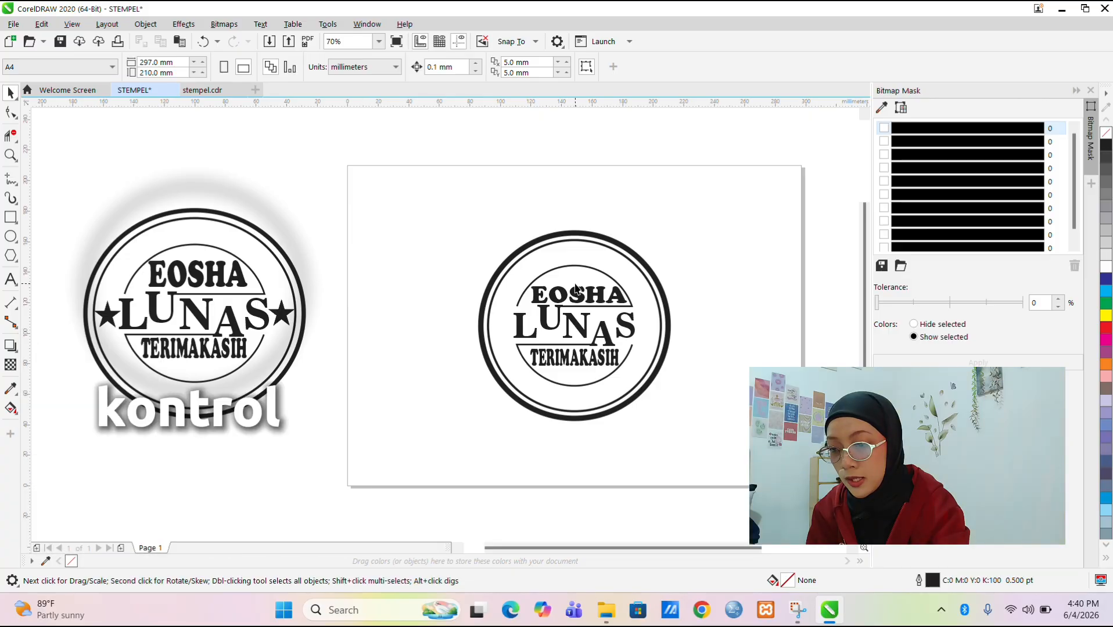
pyautogui.click(574, 285)
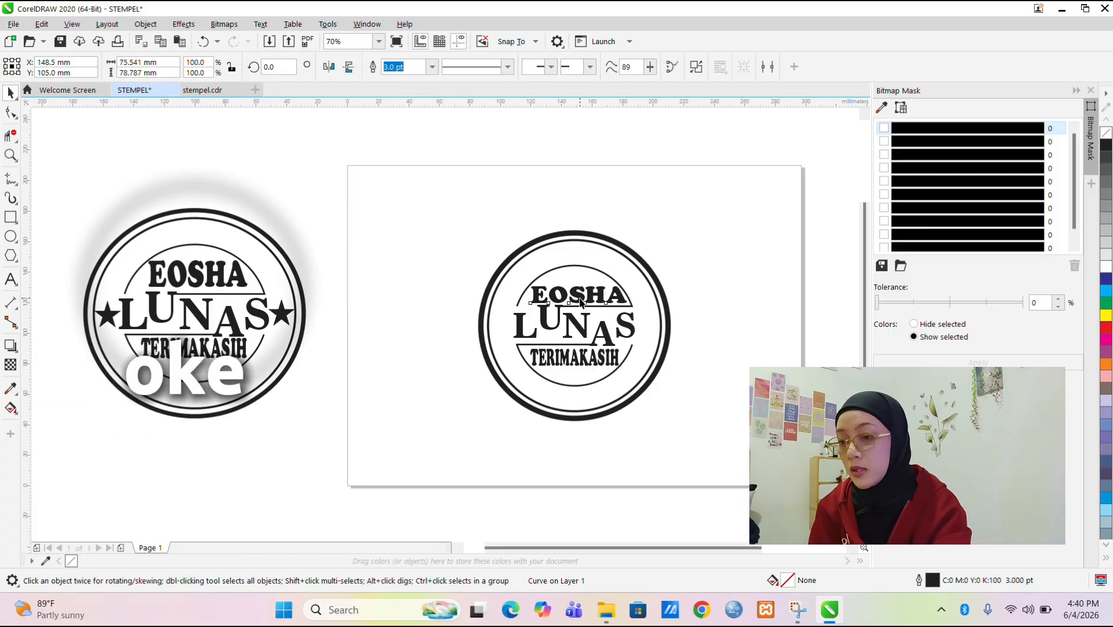
pyautogui.click(578, 297)
pyautogui.moveTo(580, 284); pyautogui.dragTo(580, 281)
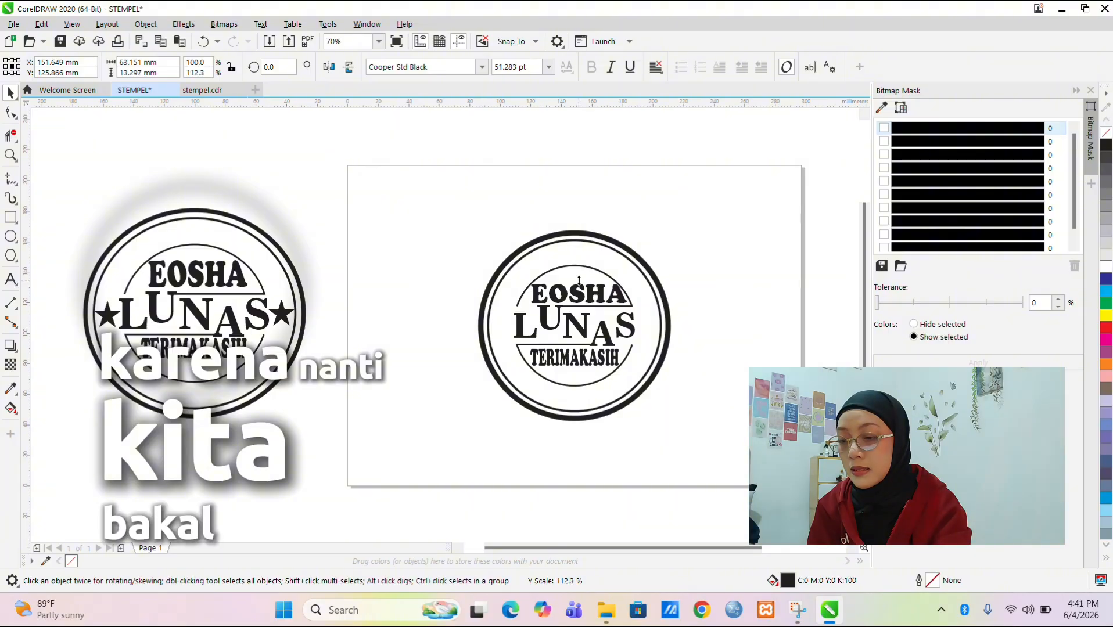
pyautogui.click(479, 256)
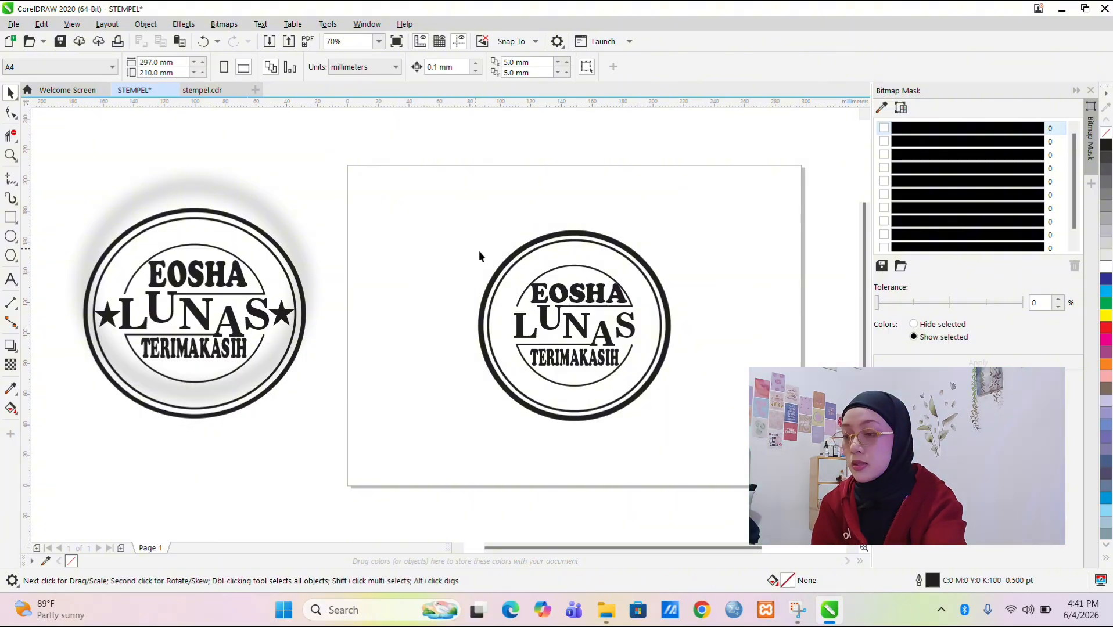
# - Stretch the TERIMAKASIH text vertically to a height of about 12.6 mm, keeping its width
pyautogui.click(589, 299)
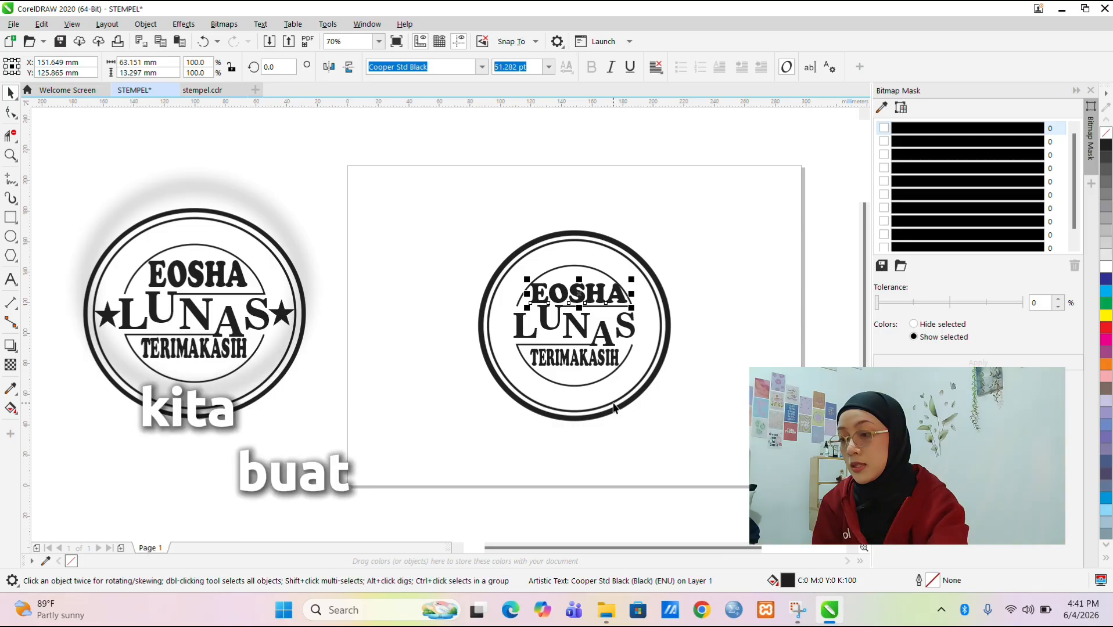
pyautogui.click(584, 360)
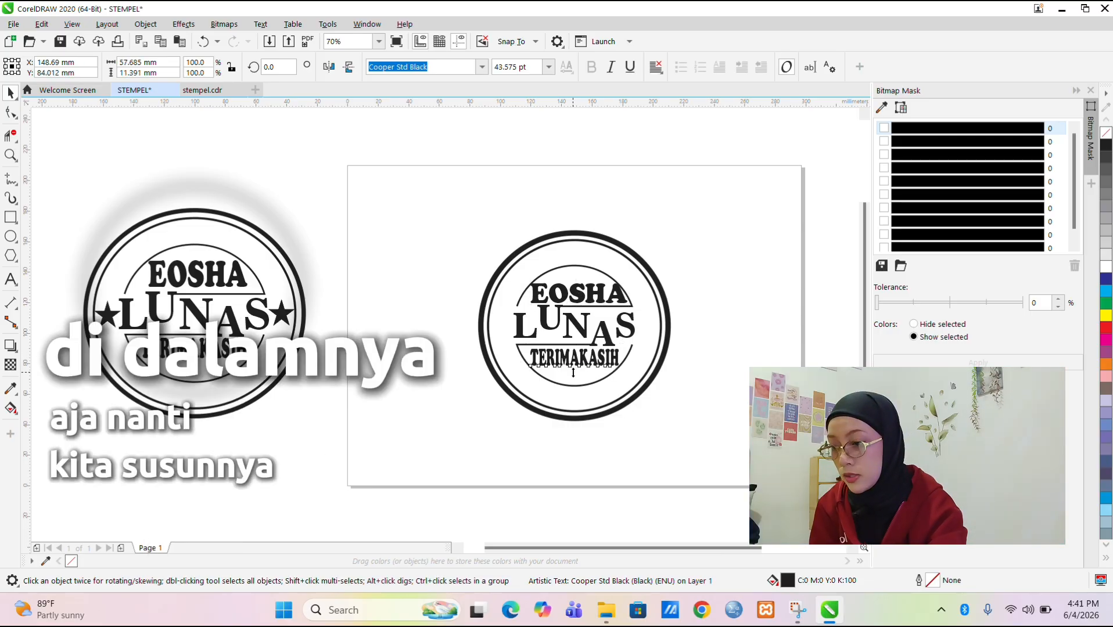
pyautogui.moveTo(574, 373); pyautogui.dragTo(574, 378)
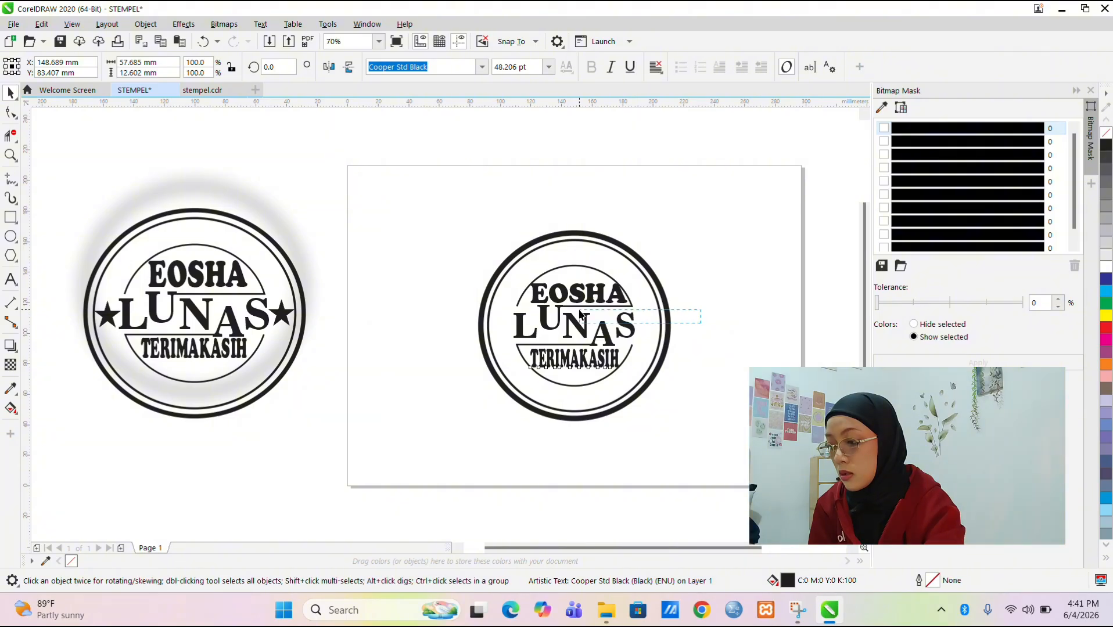
pyautogui.moveTo(579, 310); pyautogui.dragTo(582, 299)
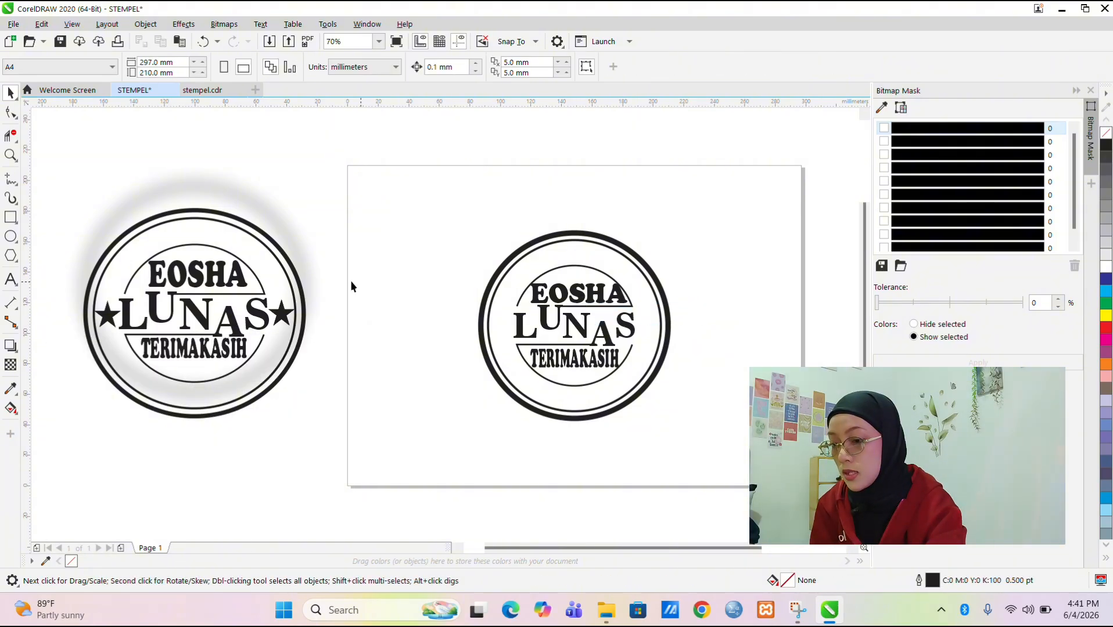
# - Draw a five-pointed star about 14.8 by 13.7 mm beside the stamp and fill it black
pyautogui.click(16, 260)
pyautogui.click(48, 271)
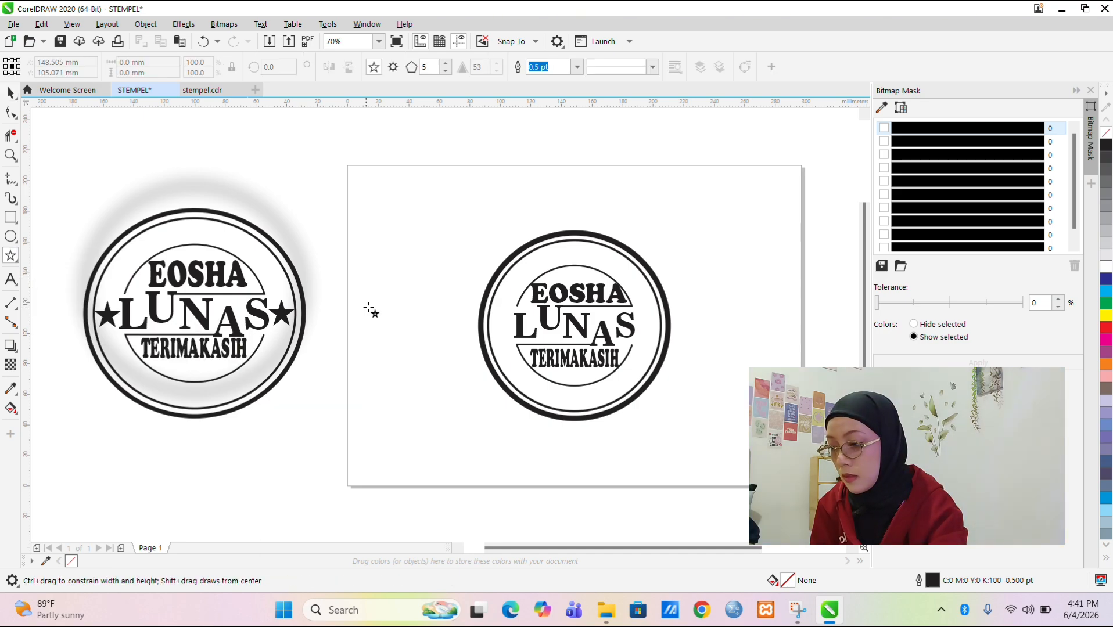
pyautogui.moveTo(384, 319); pyautogui.dragTo(405, 341)
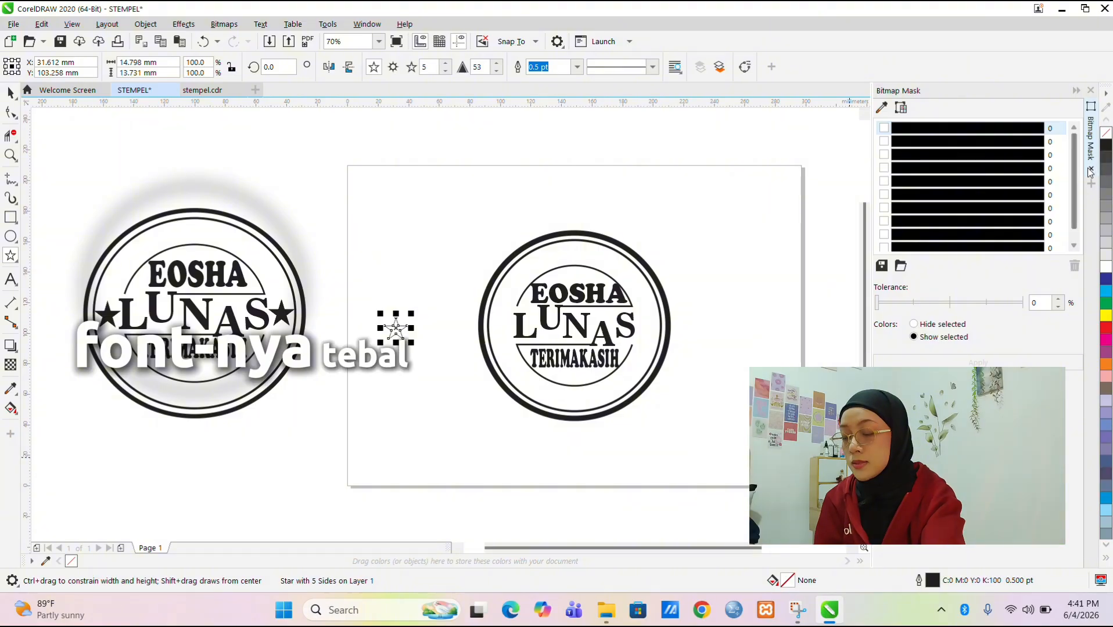
pyautogui.click(1105, 147)
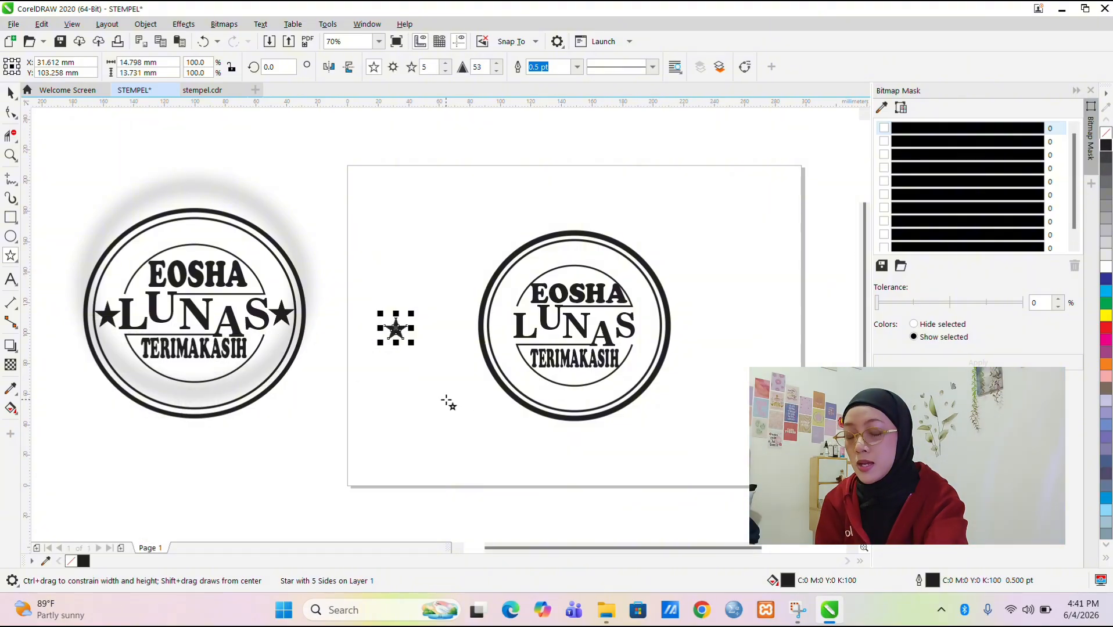
pyautogui.click(414, 400)
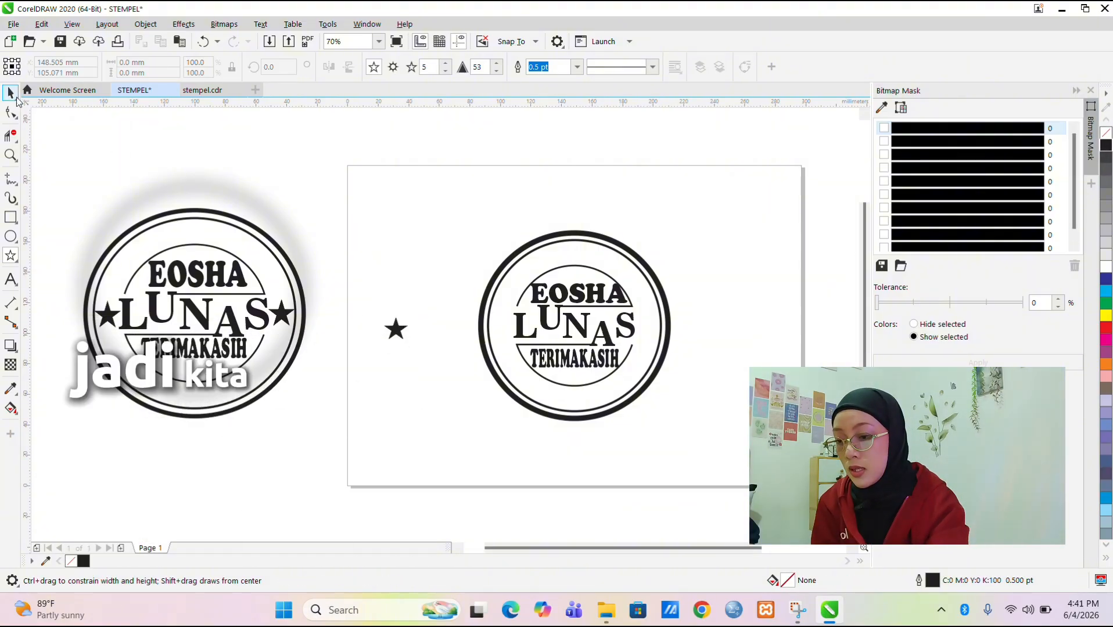
# - Move the star to the left of LUNAS, centred at about X 101 mm, Y 105 mm, and place a copy after the S
pyautogui.click(10, 93)
pyautogui.click(398, 332)
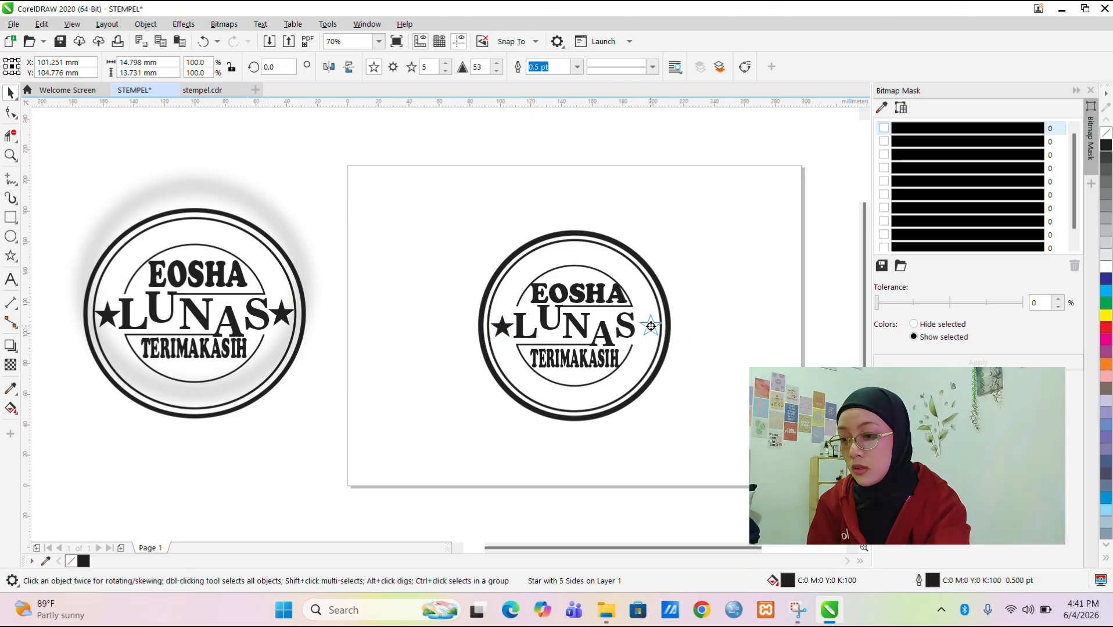
pyautogui.moveTo(649, 326); pyautogui.dragTo(647, 326)
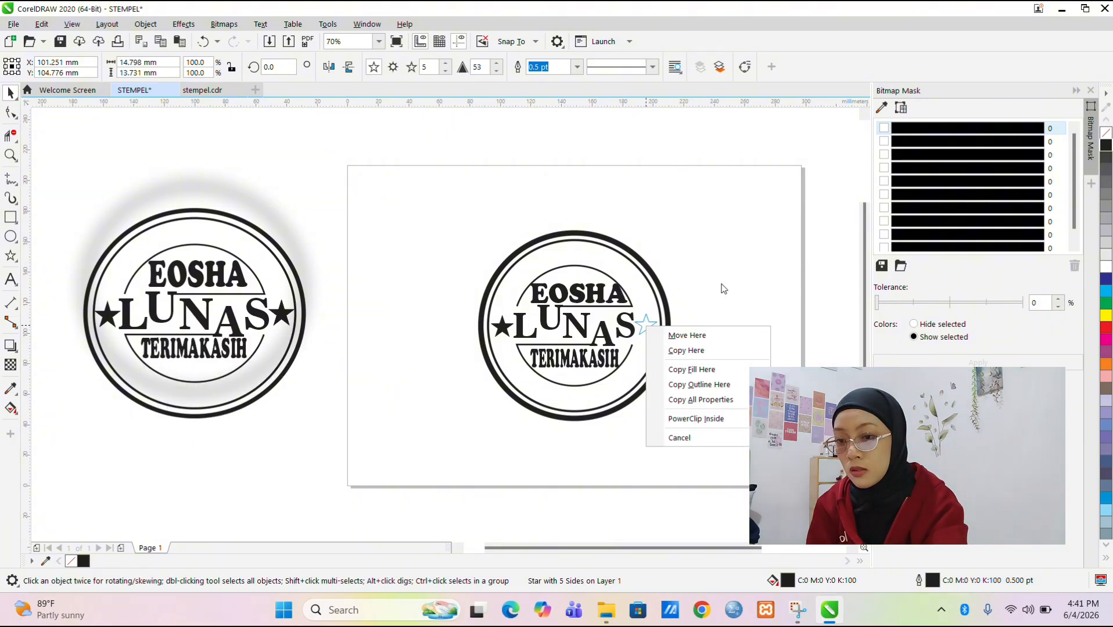
pyautogui.click(717, 350)
pyautogui.click(718, 270)
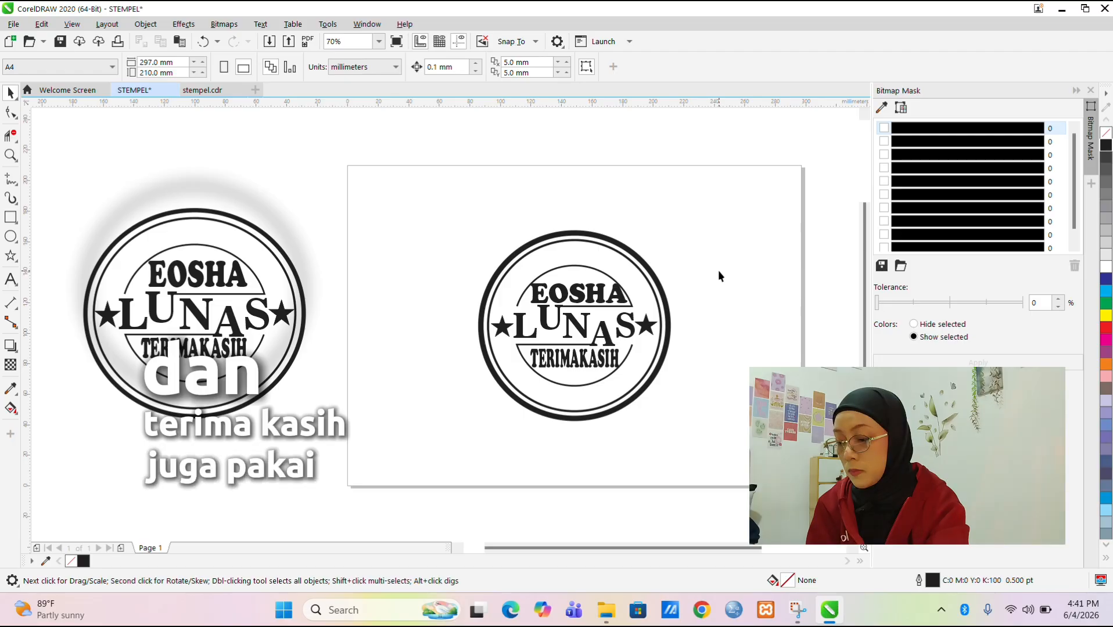
# - Try to nudge the star beside the S into line with the star beside the L, and undo the last move
pyautogui.click(647, 329)
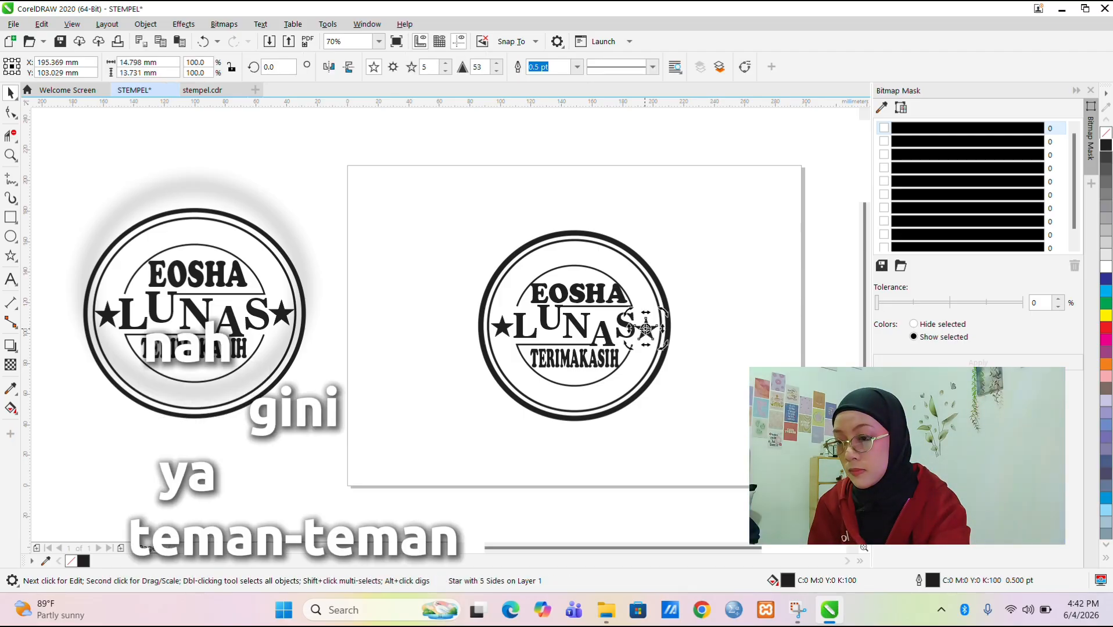
pyautogui.click(713, 298)
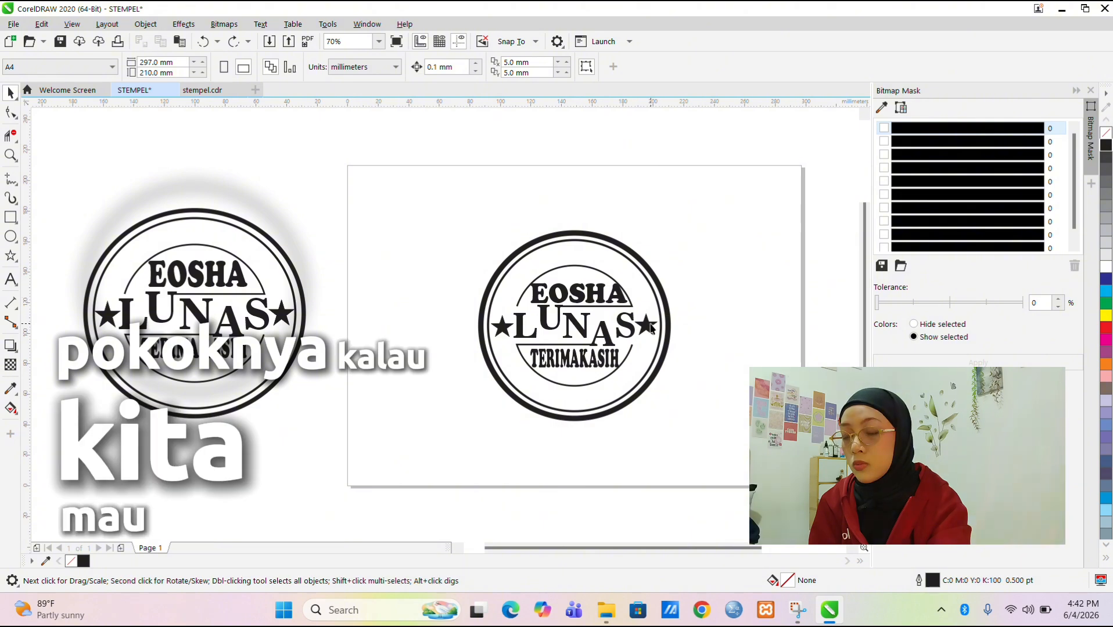
pyautogui.moveTo(650, 325); pyautogui.dragTo(650, 330)
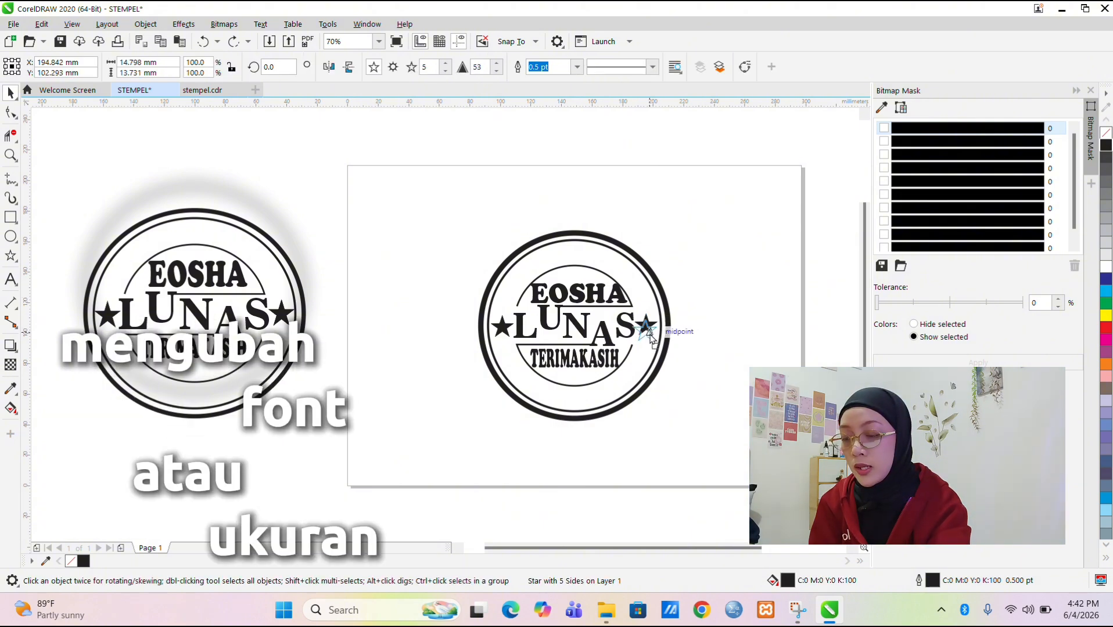
pyautogui.click(736, 277)
pyautogui.click(645, 332)
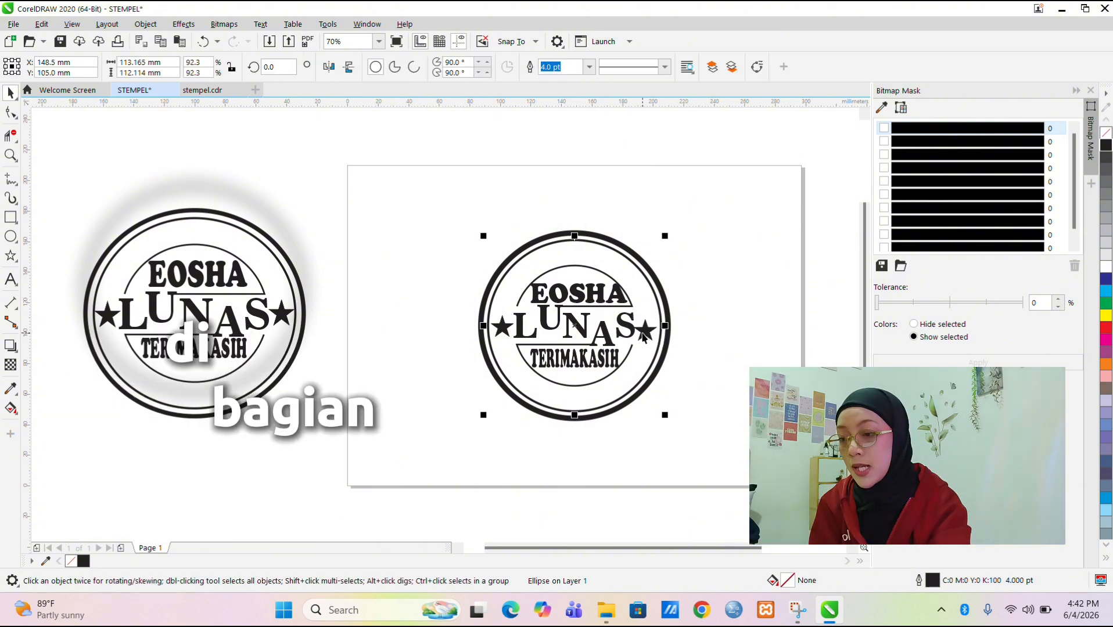
pyautogui.click(646, 332)
pyautogui.moveTo(646, 333); pyautogui.dragTo(647, 332)
pyautogui.click(729, 291)
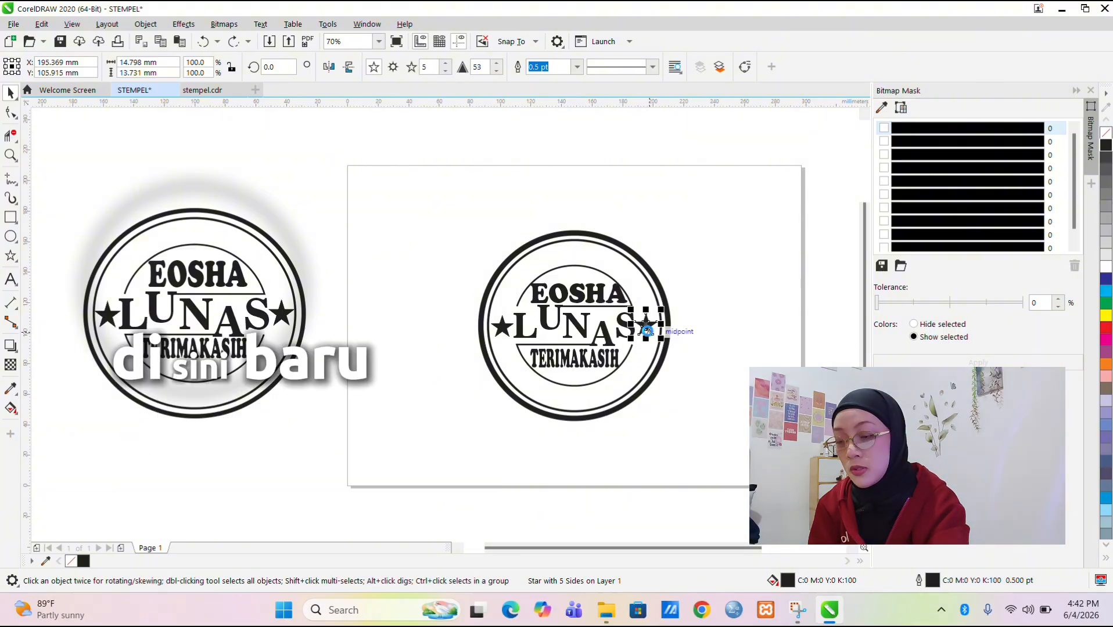
pyautogui.hotkey('ctrl', 'z')
# - Reposition the star beside the S at about X 195.7 mm, Y 105.4 mm, leaving no star beside the L
pyautogui.moveTo(504, 329); pyautogui.dragTo(651, 330)
pyautogui.click(681, 353)
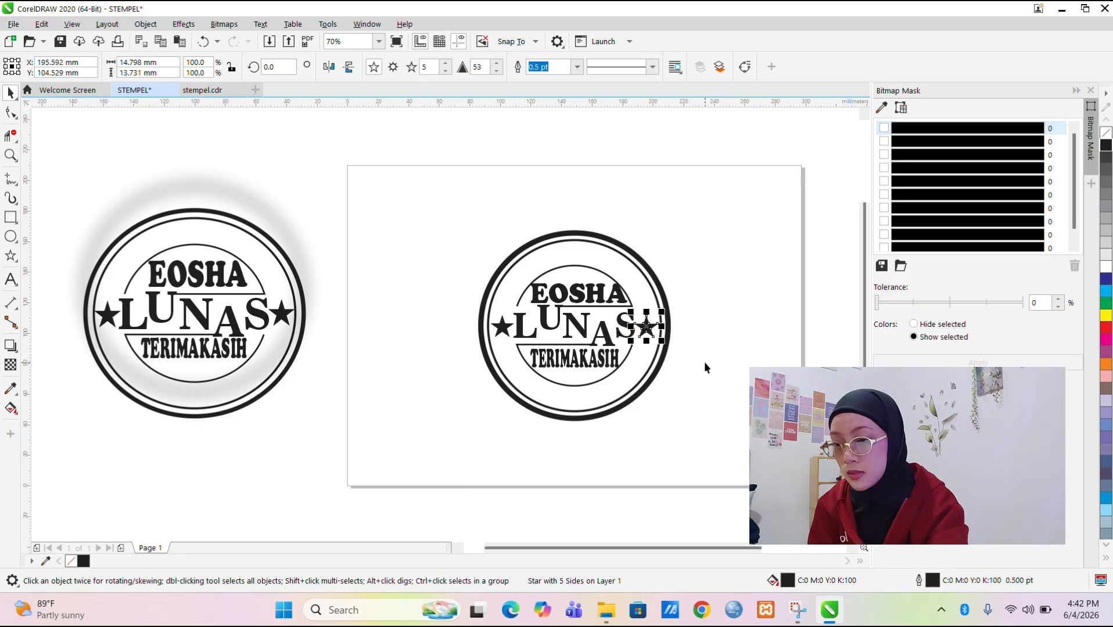
pyautogui.click(704, 367)
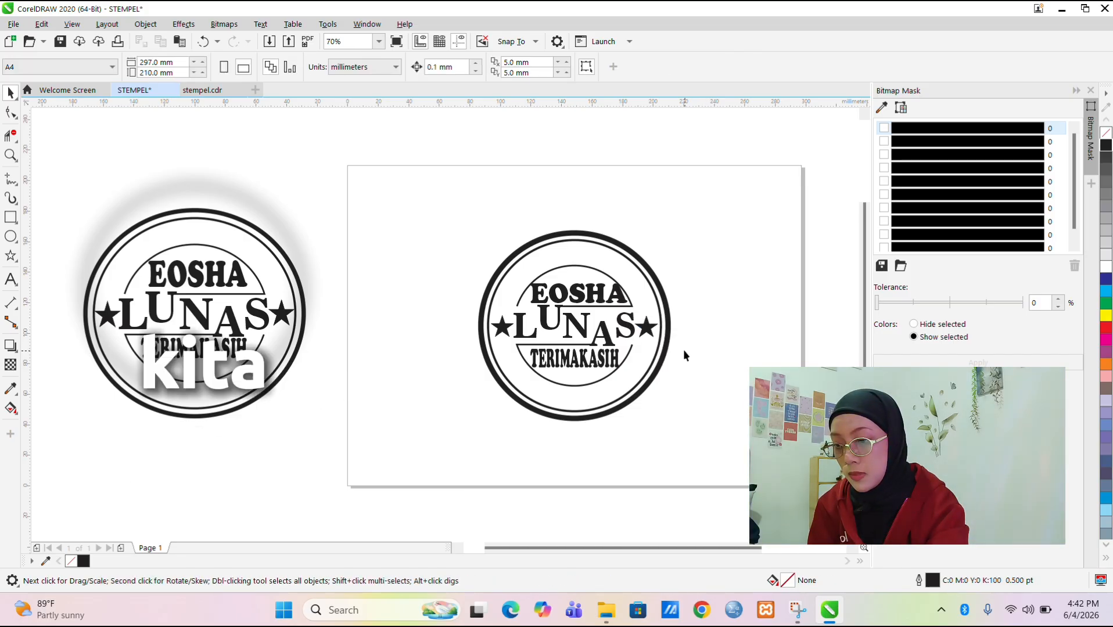
pyautogui.click(640, 323)
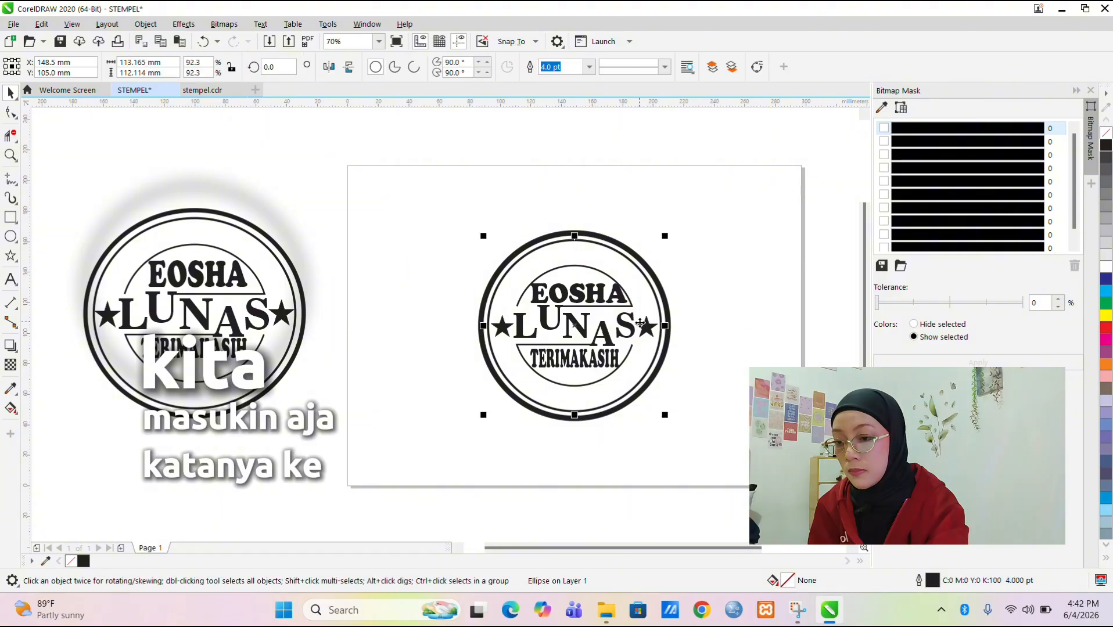
pyautogui.click(651, 337)
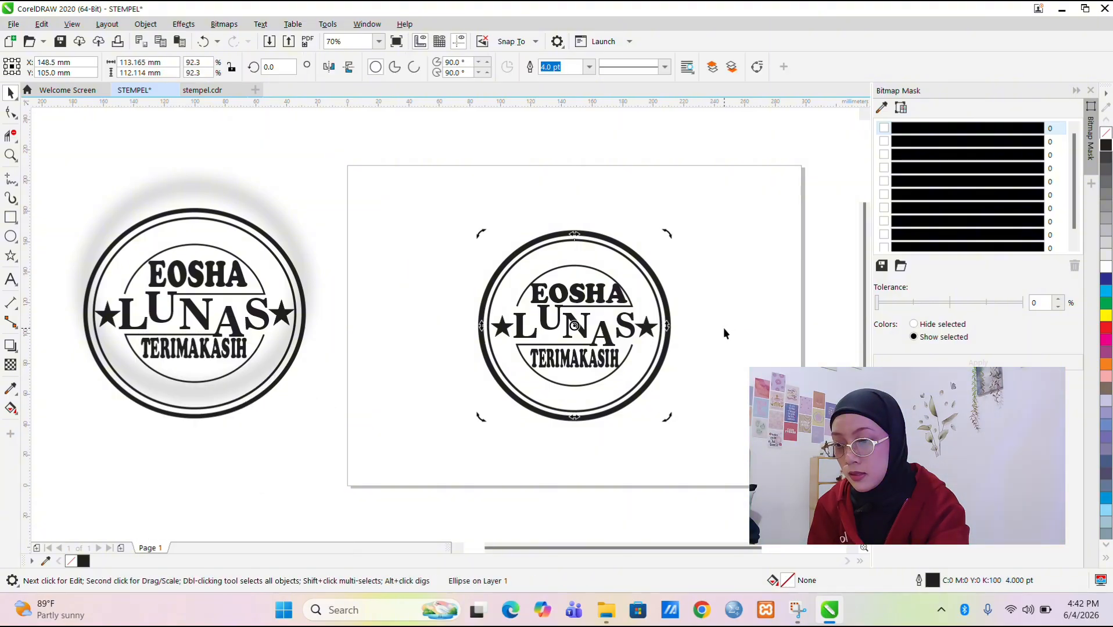
pyautogui.click(650, 332)
pyautogui.click(652, 337)
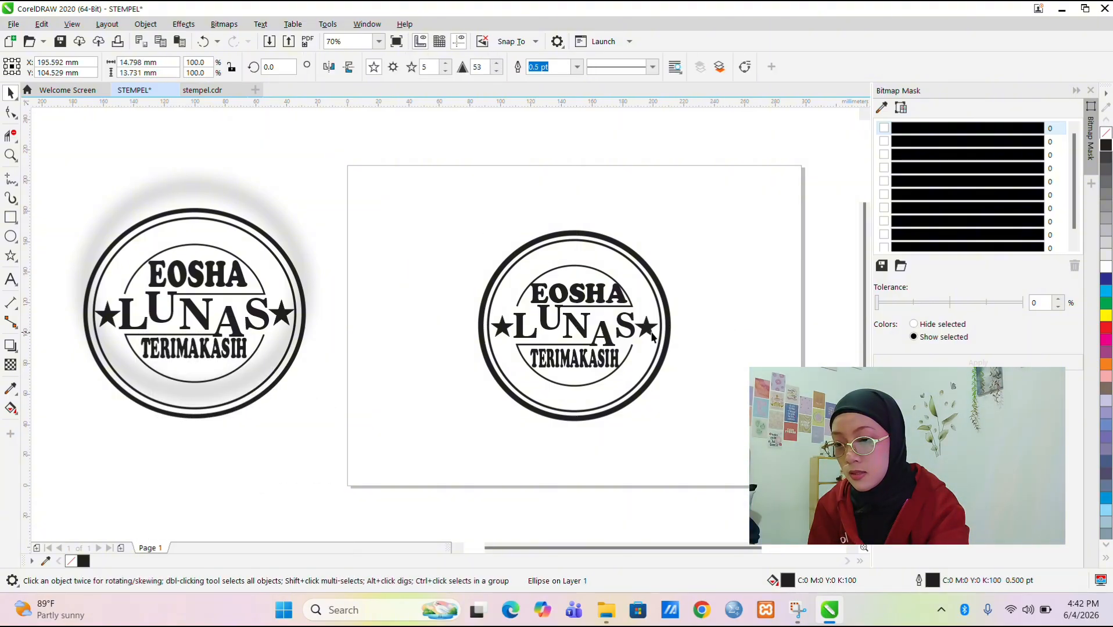
pyautogui.moveTo(661, 330)
pyautogui.mouseDown()
pyautogui.moveTo(497, 332)
pyautogui.moveTo(648, 336)
pyautogui.mouseUp()
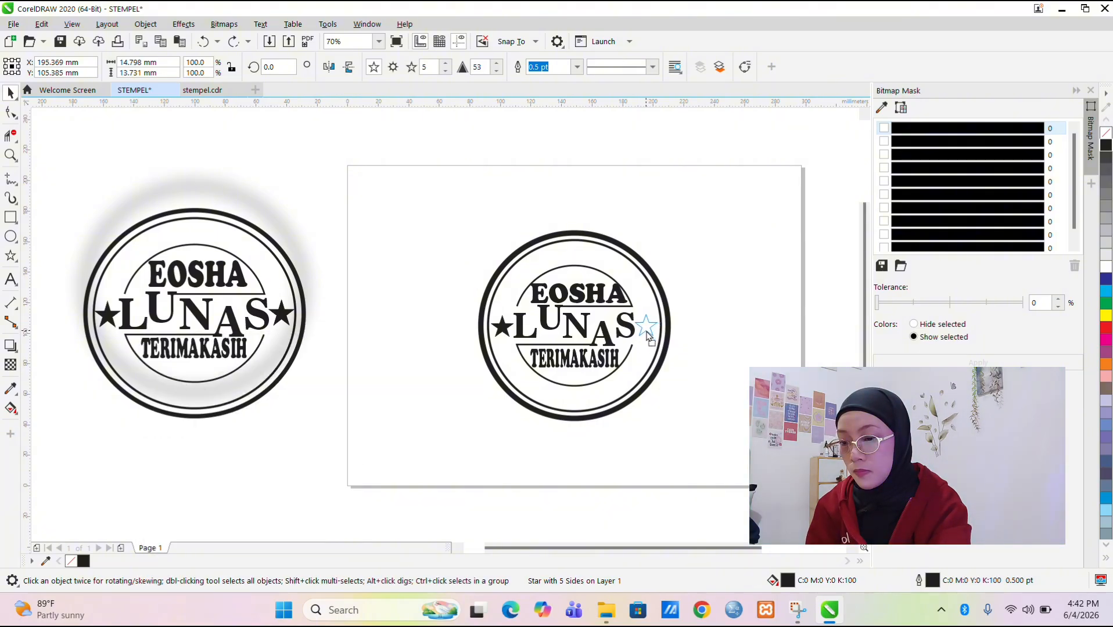
pyautogui.click(693, 364)
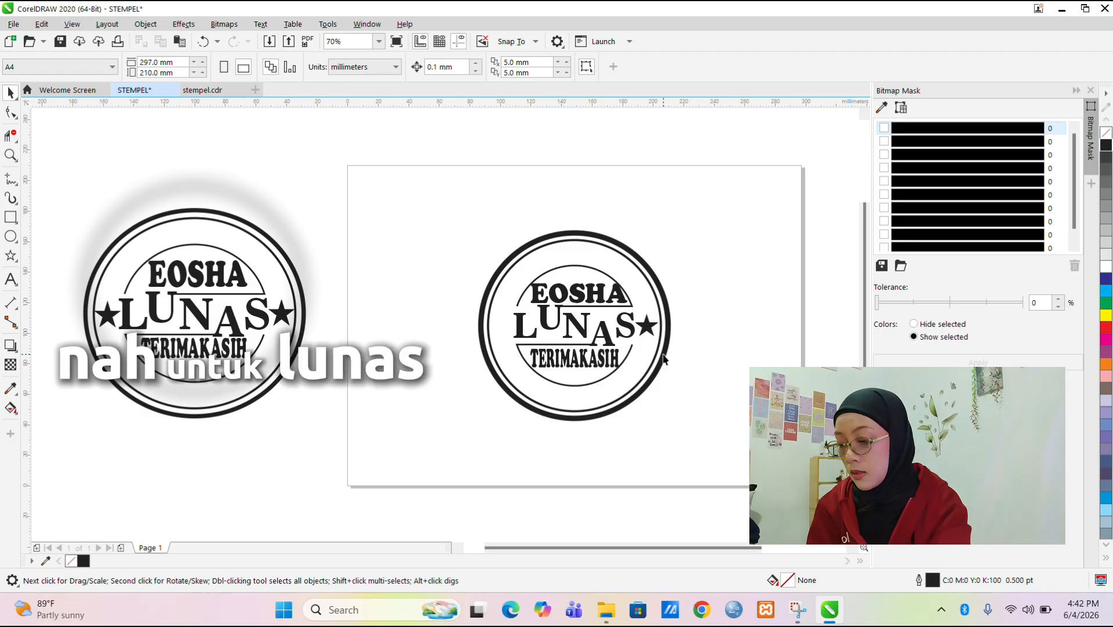
# - Copy the star beside the S straight across to the left of the L, at the same height
pyautogui.moveTo(650, 330); pyautogui.dragTo(624, 327)
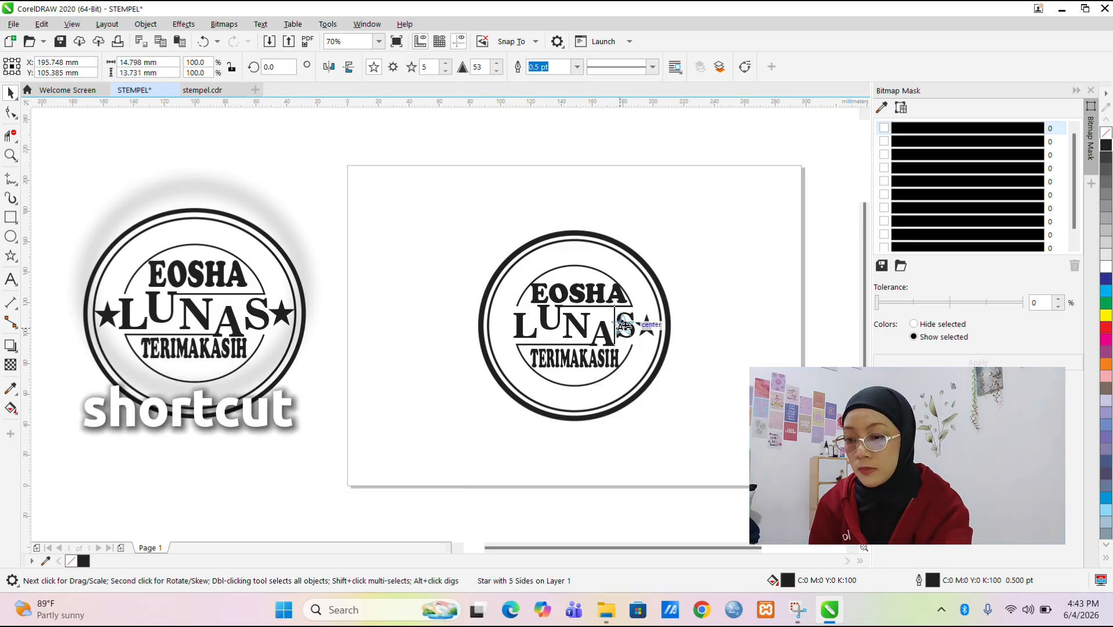
pyautogui.moveTo(508, 330); pyautogui.dragTo(505, 328)
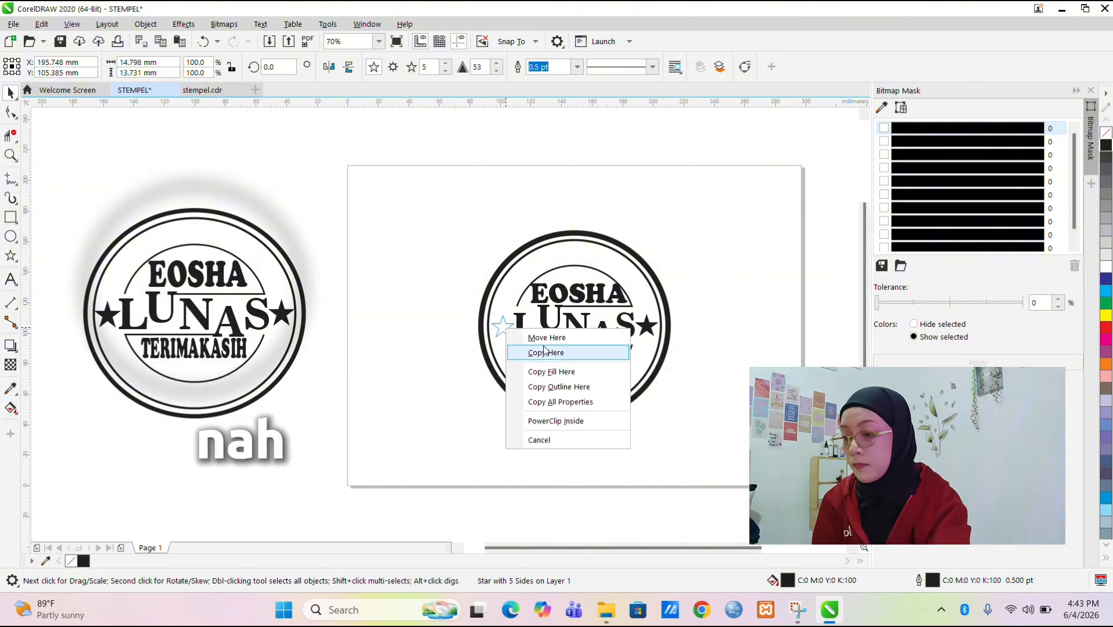
pyautogui.click(540, 285)
pyautogui.click(432, 296)
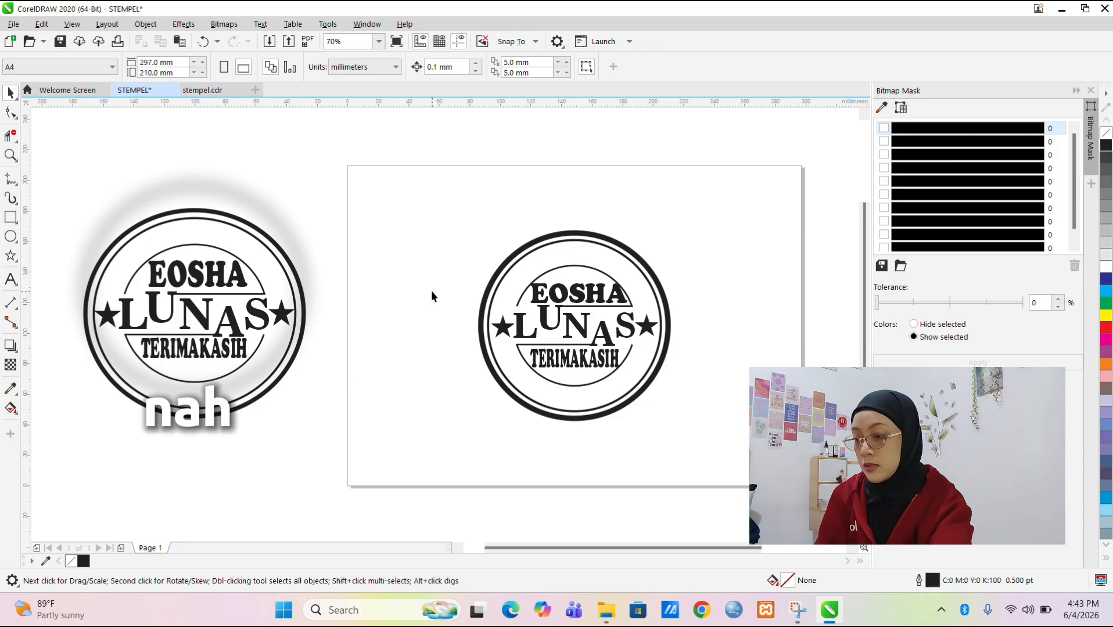
# - Add a perspective drop shadow to the new stamp's outer ring, starting at its left edge, angle about 1, stretch about 109, opacity 100
pyautogui.click(9, 347)
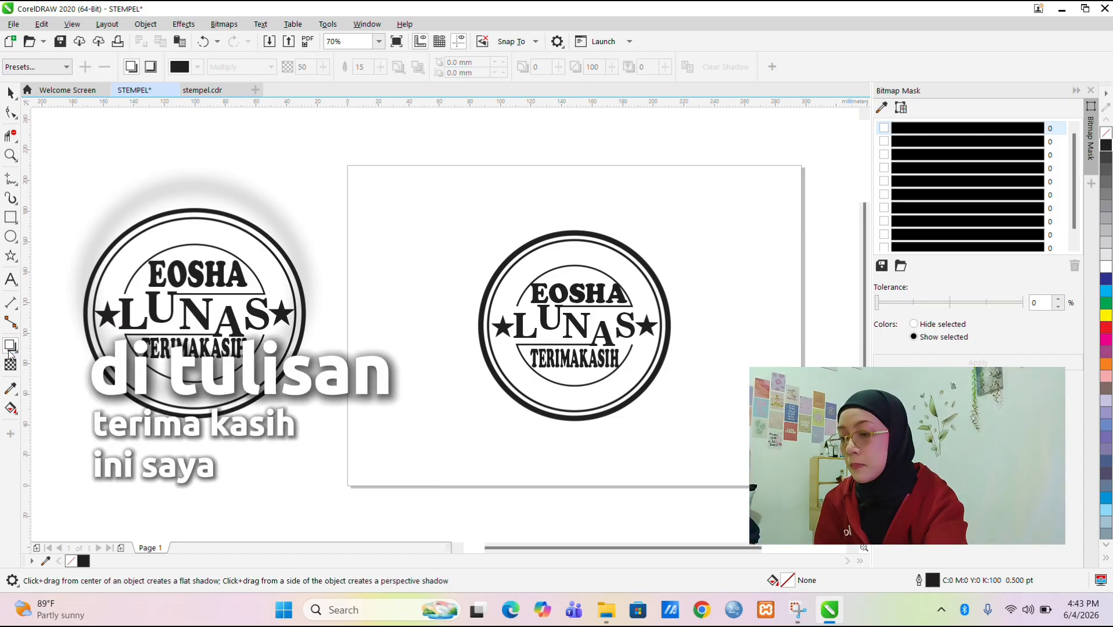
pyautogui.click(505, 388)
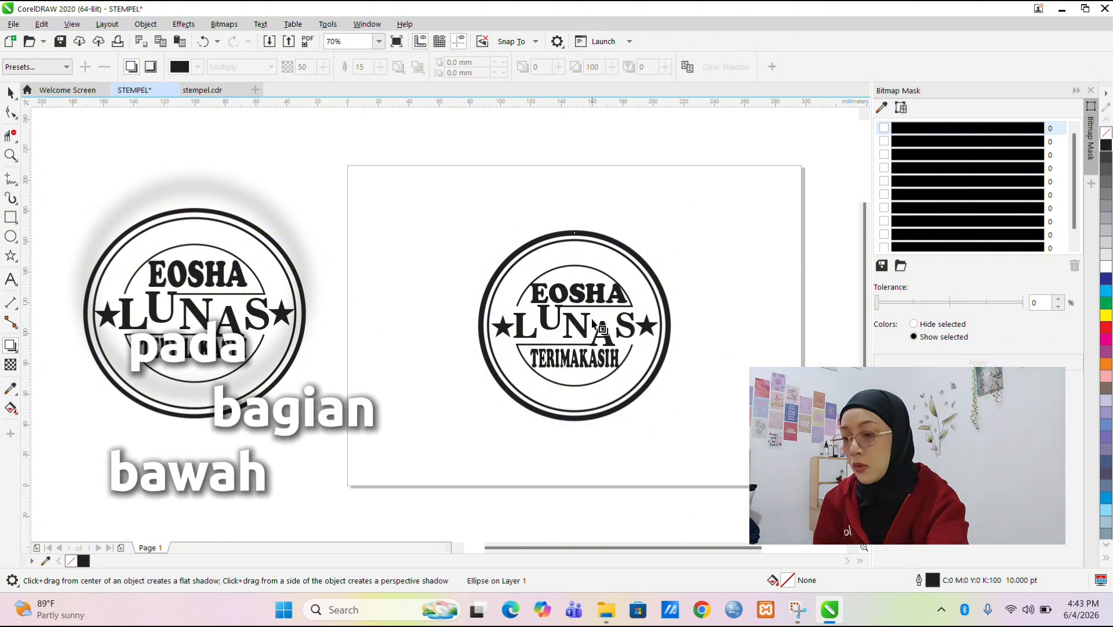
pyautogui.moveTo(478, 327); pyautogui.dragTo(688, 324)
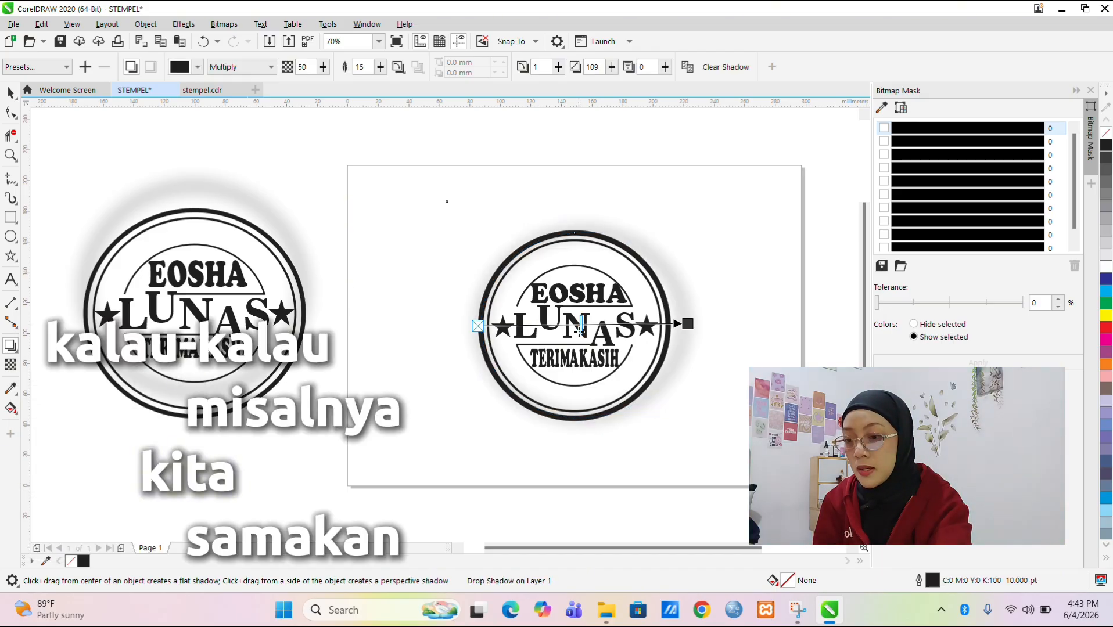
pyautogui.moveTo(583, 328); pyautogui.dragTo(687, 323)
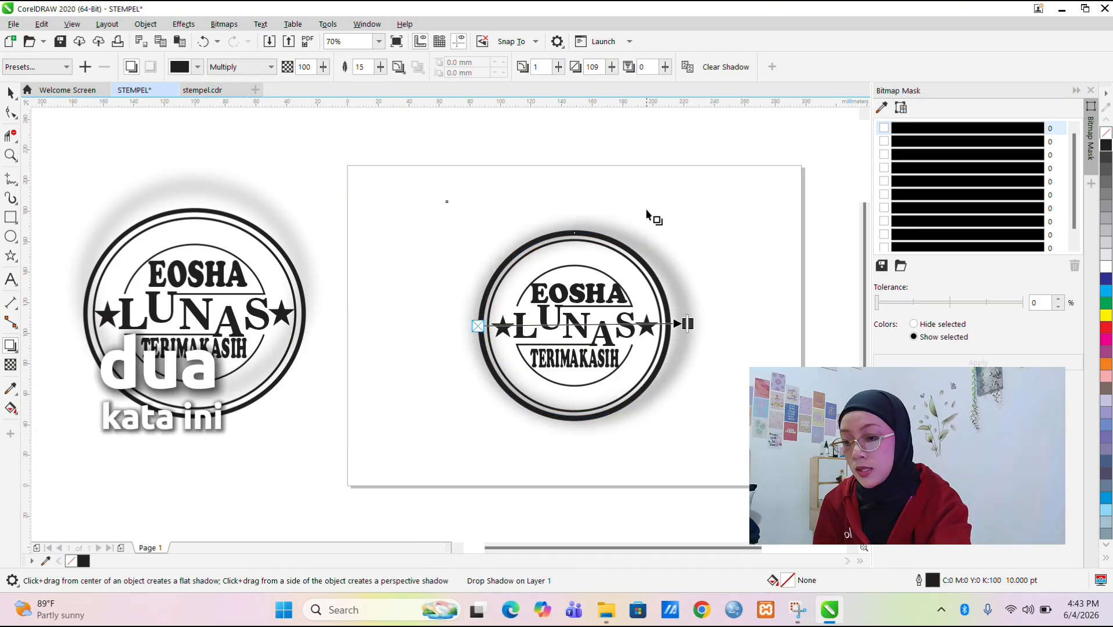
pyautogui.click(10, 93)
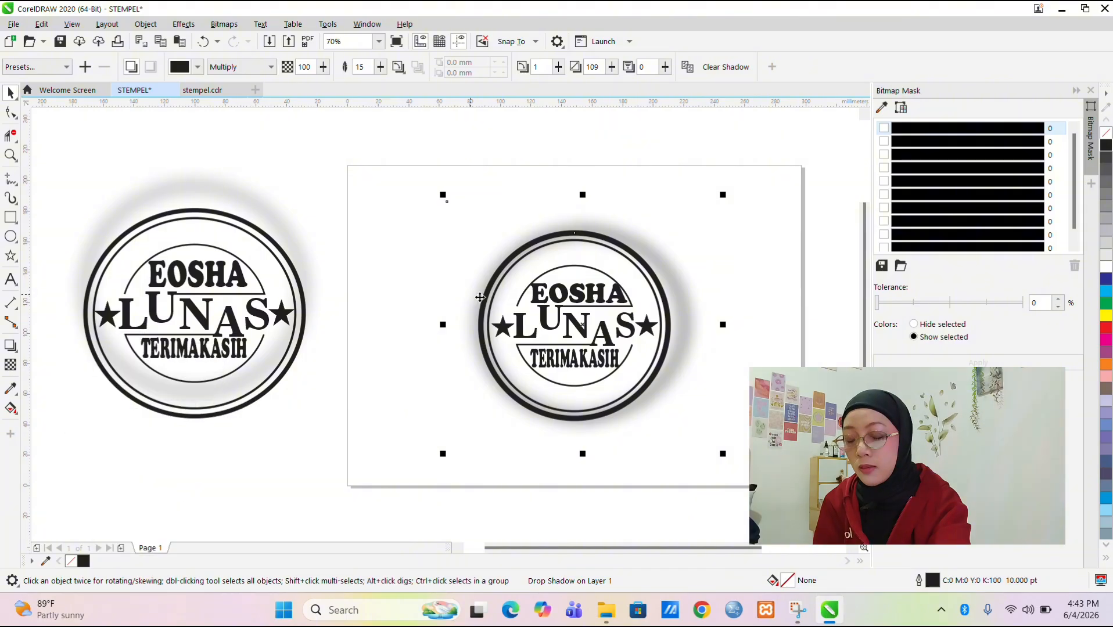
pyautogui.hscroll(-1, 568, 325)
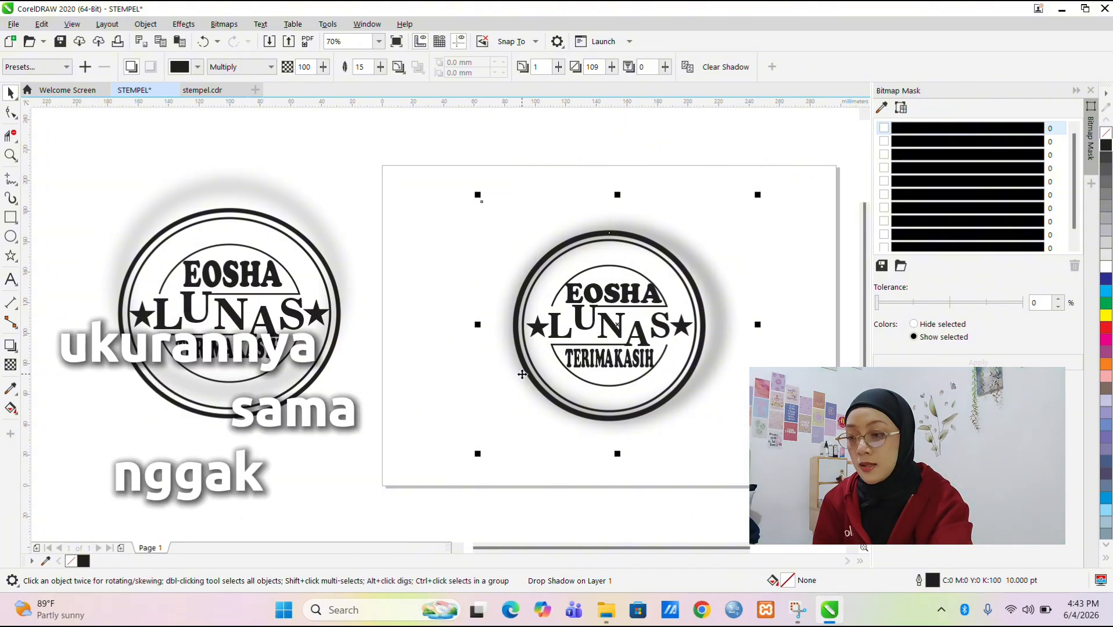
pyautogui.hscroll(4, 522, 376)
pyautogui.hscroll(-4, 521, 375)
pyautogui.hscroll(1, 522, 376)
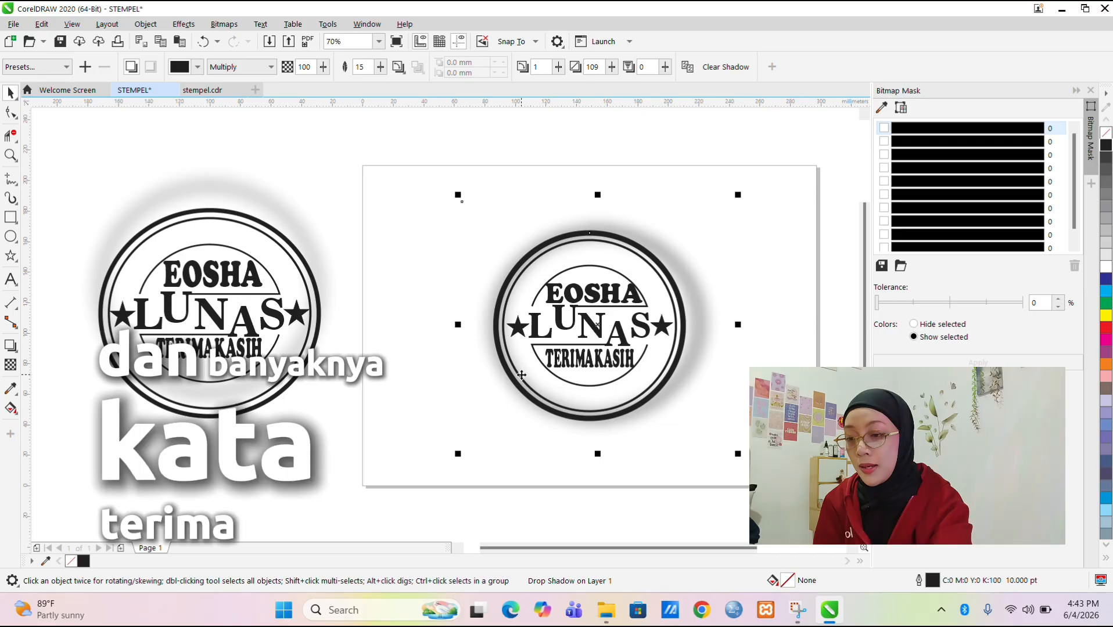
pyautogui.hscroll(-1, 521, 375)
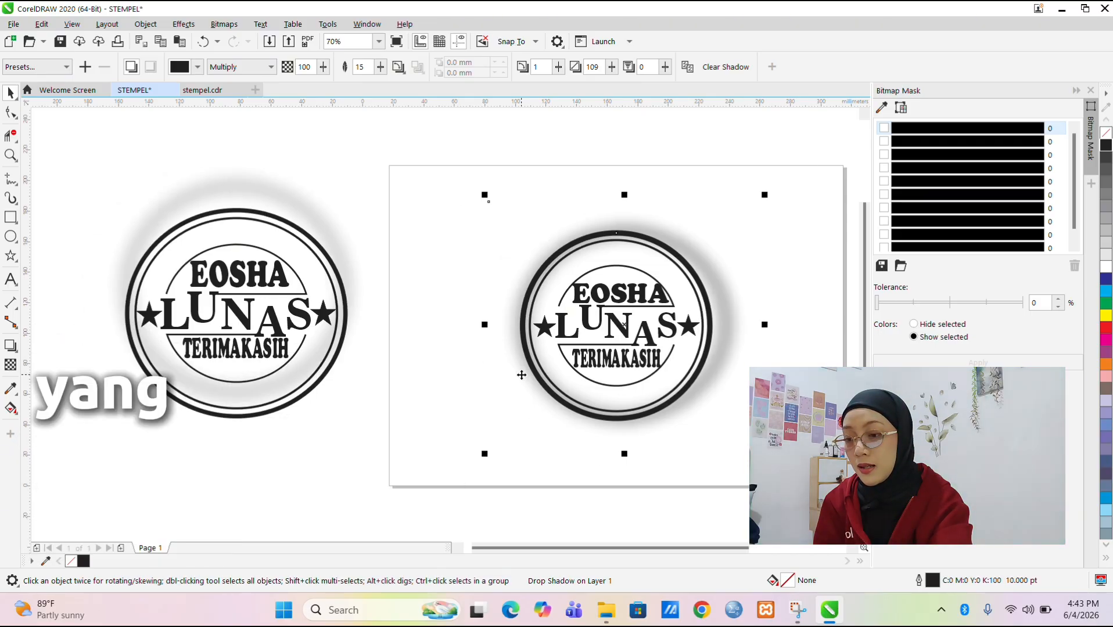
pyautogui.hscroll(1, 522, 375)
pyautogui.hscroll(1, 522, 376)
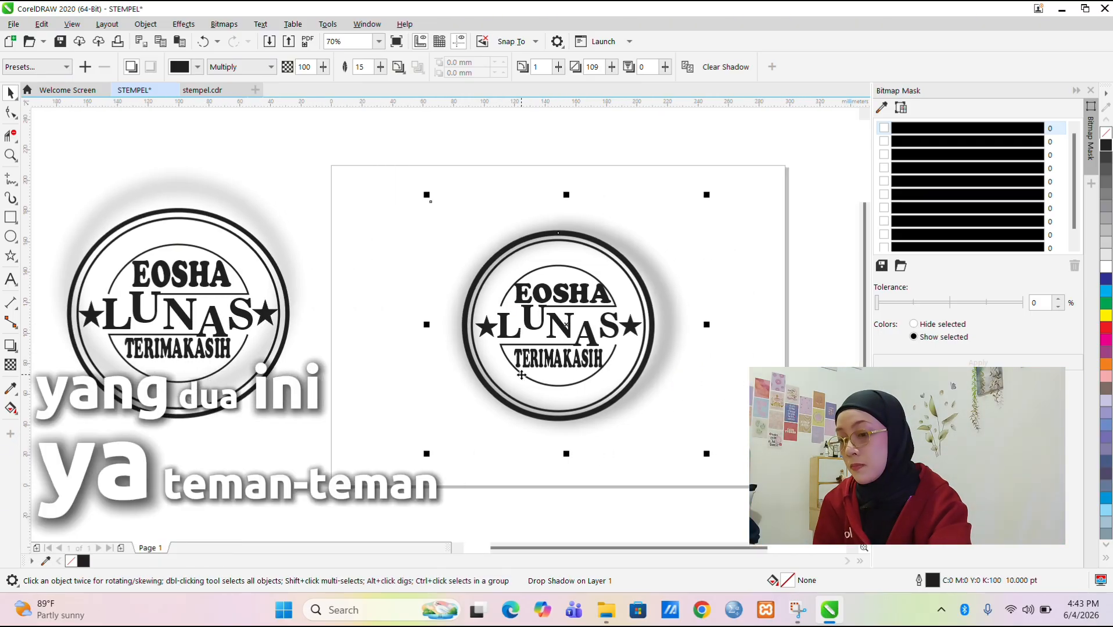
# - Select every object of the new stamp on the page, including its drop shadow, and group them together
pyautogui.click(776, 271)
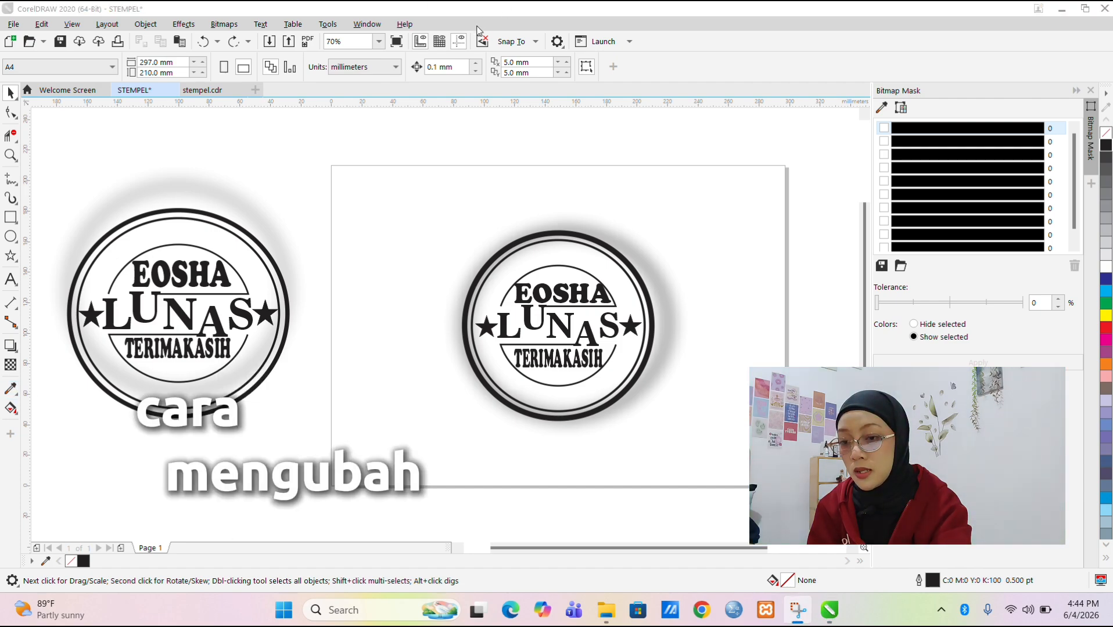
pyautogui.moveTo(388, 179); pyautogui.dragTo(498, 219)
pyautogui.moveTo(656, 348); pyautogui.dragTo(696, 390)
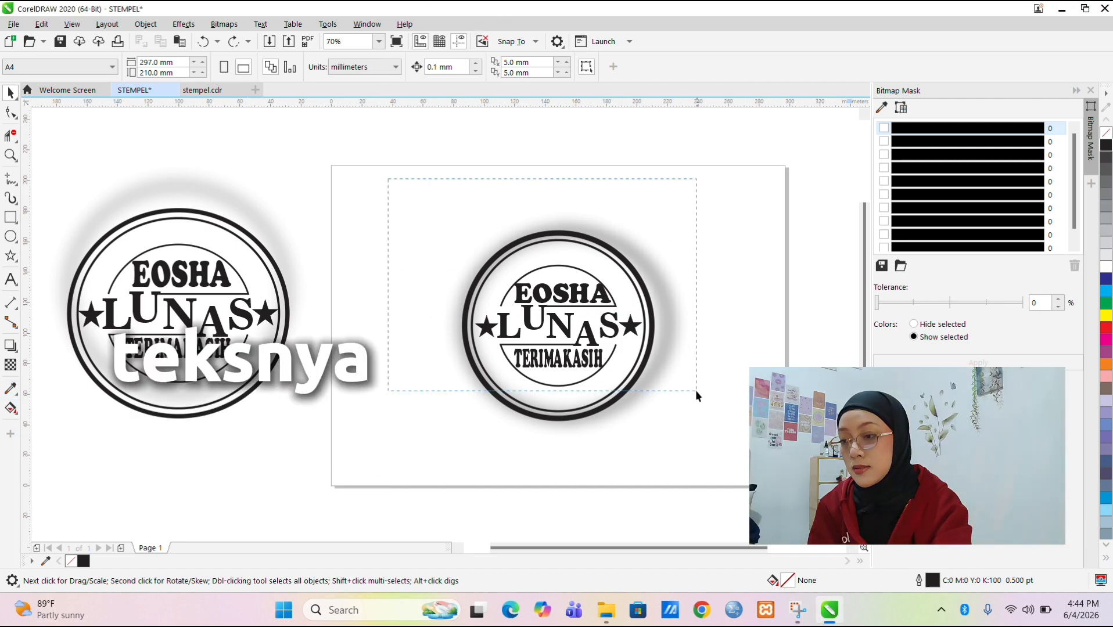
pyautogui.moveTo(737, 463); pyautogui.dragTo(735, 468)
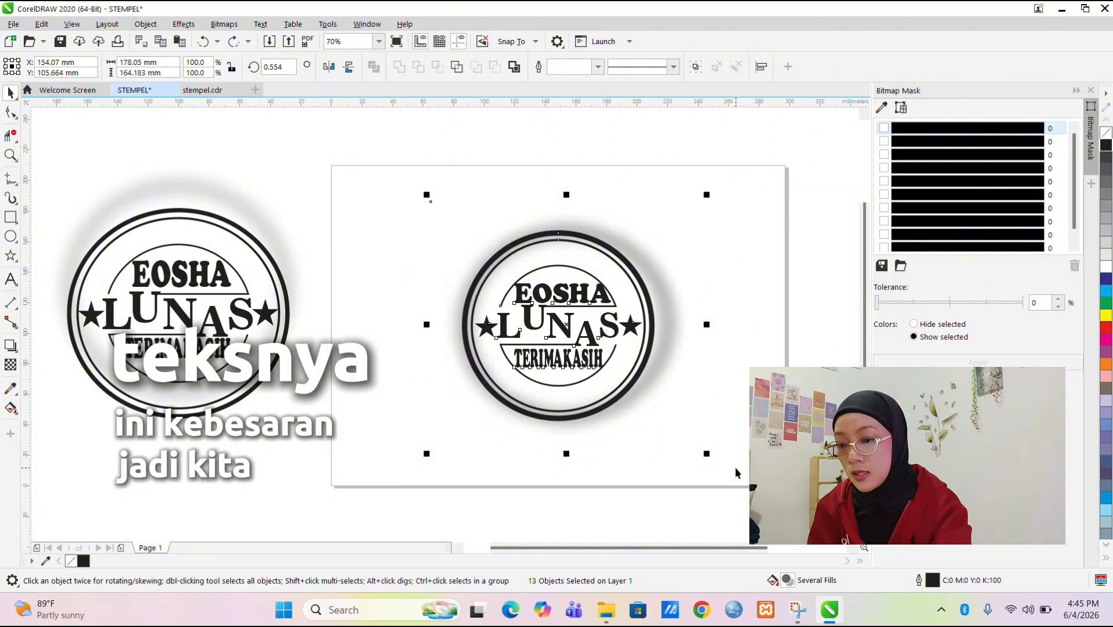
pyautogui.hotkey('ctrl', 'g')
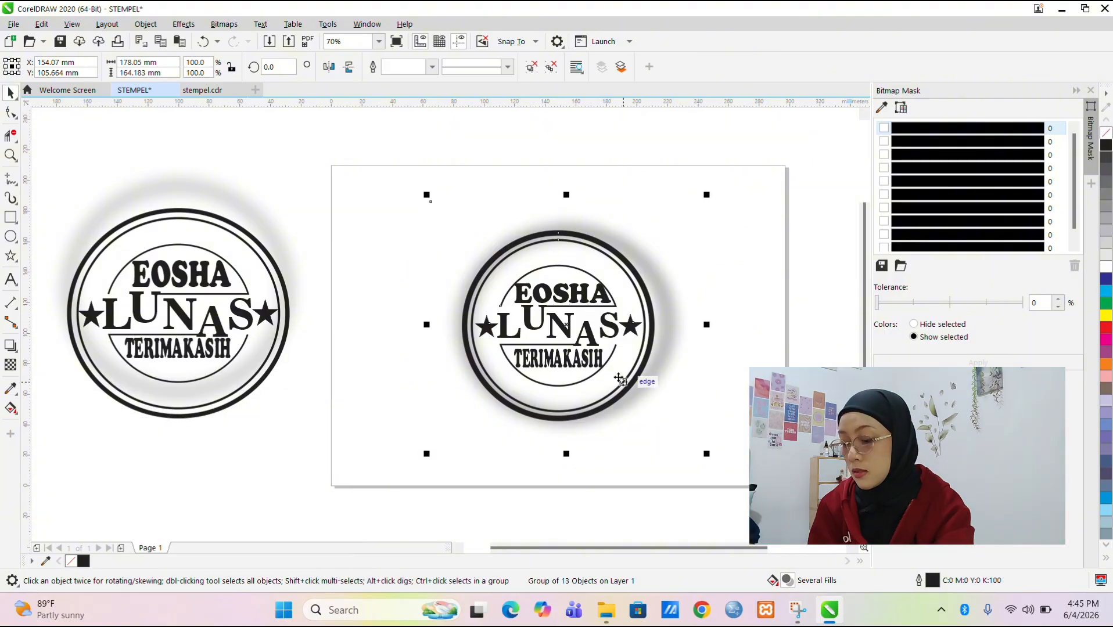